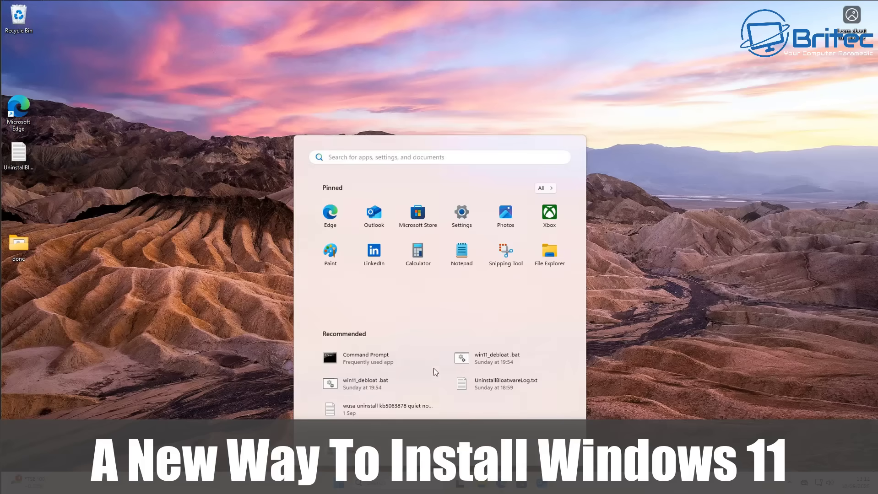
# Open Settings' Privacy & security page and scroll through its full app permissions list
pyautogui.click(461, 213)
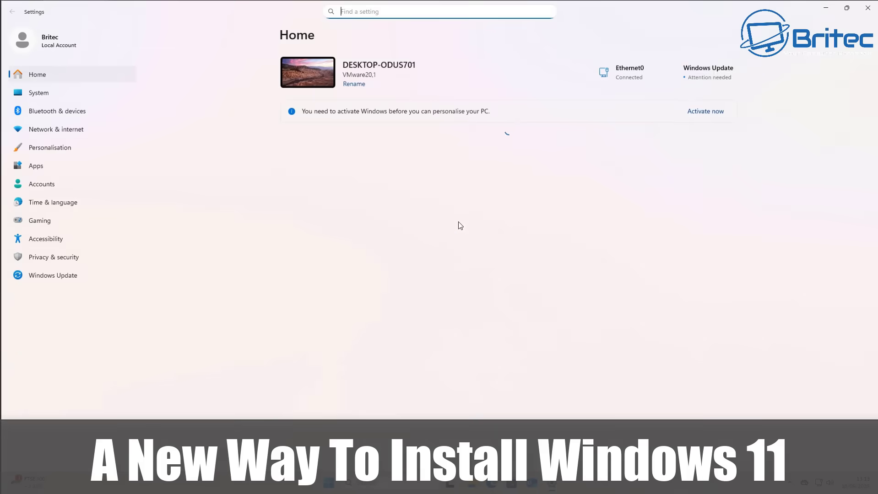
pyautogui.click(48, 259)
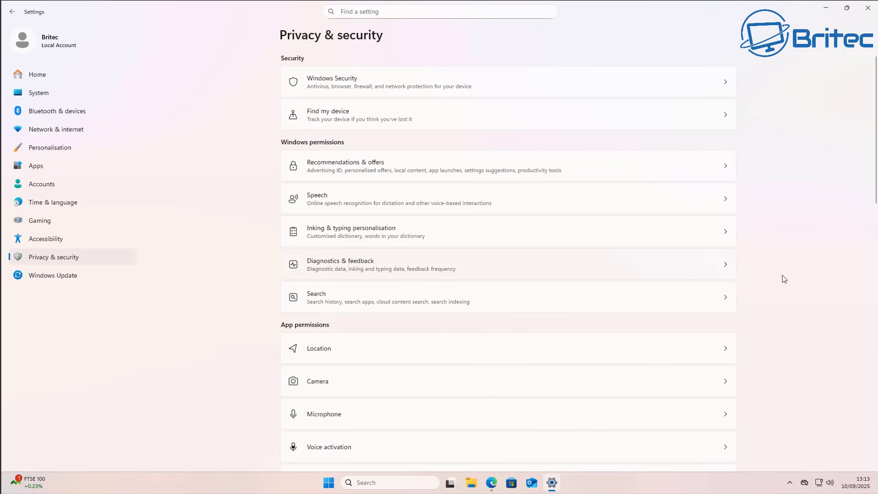
pyautogui.scroll(-5, 781, 279)
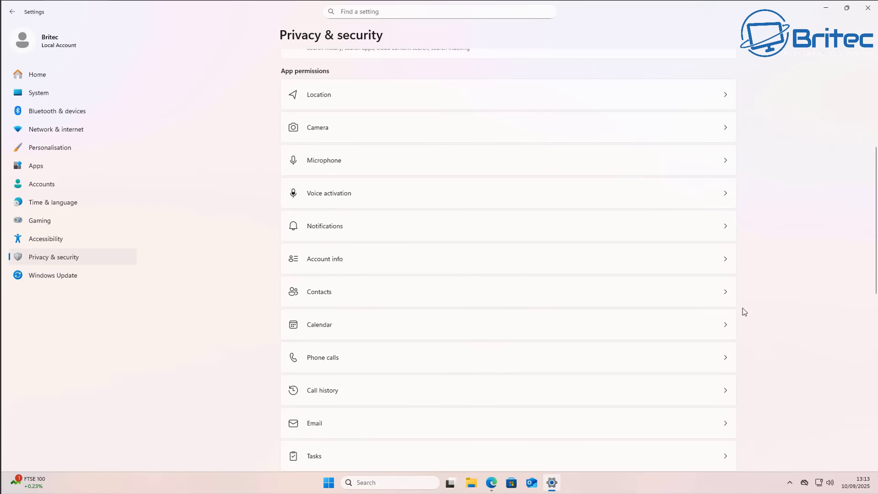
pyautogui.scroll(-5, 700, 329)
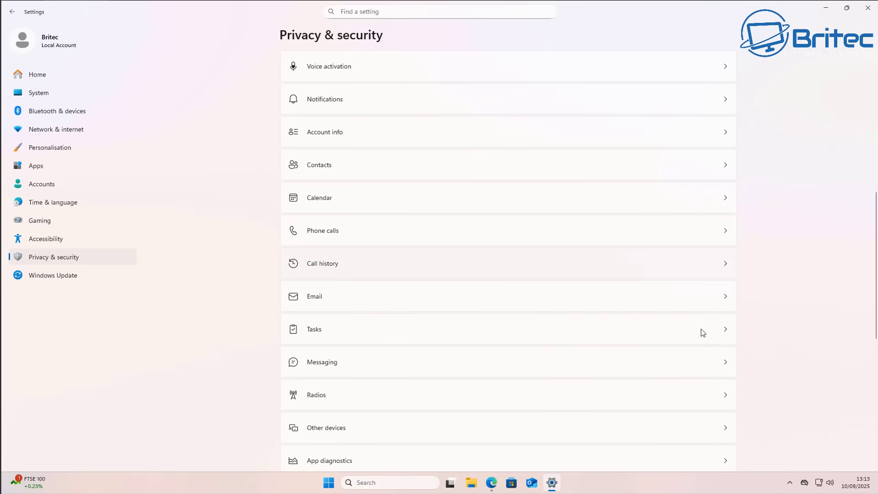
pyautogui.scroll(-4, 700, 329)
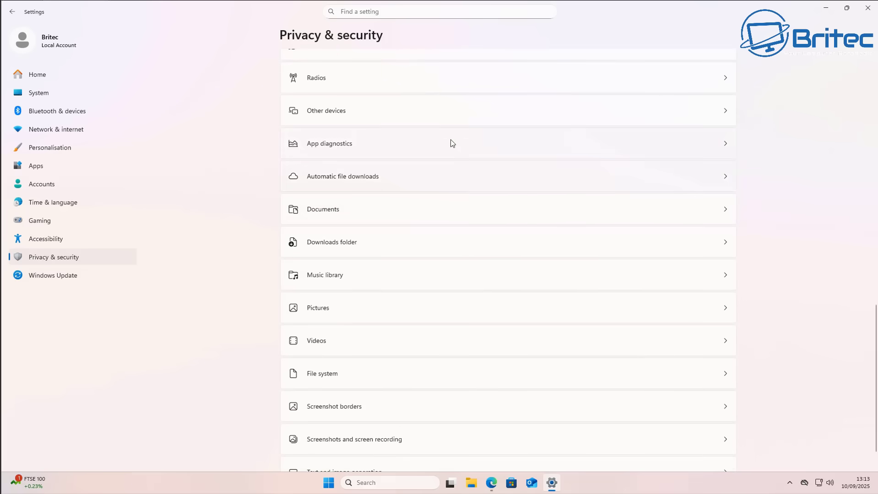
pyautogui.scroll(6, 472, 276)
pyautogui.scroll(2, 472, 277)
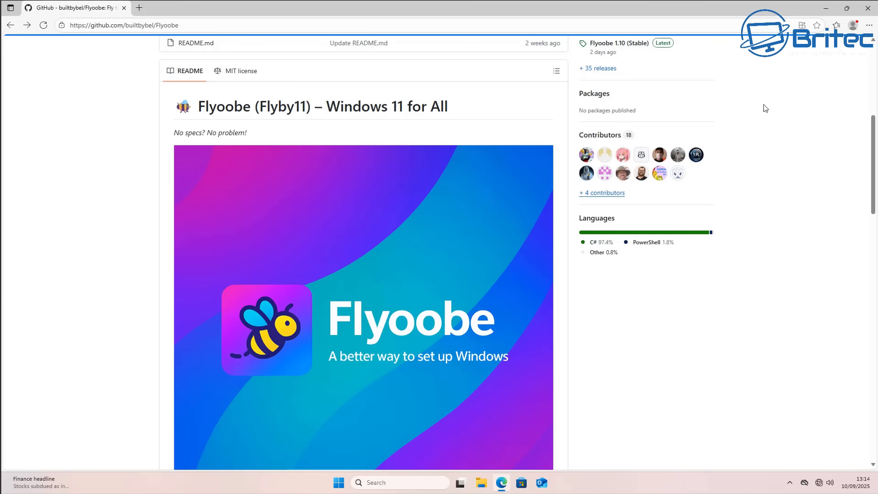
# Open the Flyoobe 1.10 (Stable) release page and scroll down to its Downloads table
pyautogui.click(666, 44)
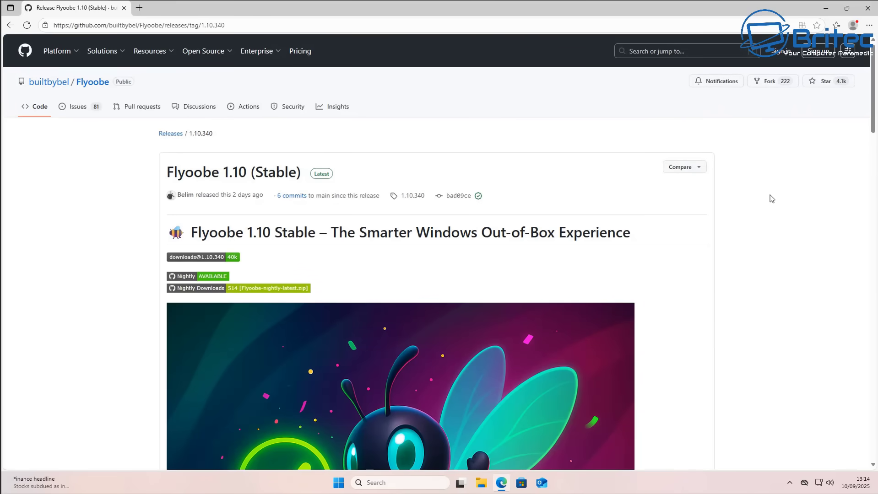
pyautogui.middleClick(769, 194)
pyautogui.moveTo(770, 206)
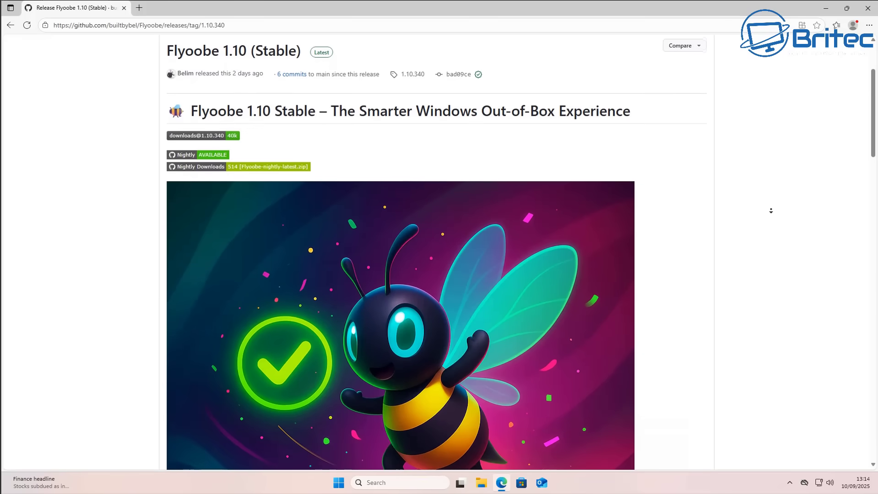
pyautogui.click(772, 213)
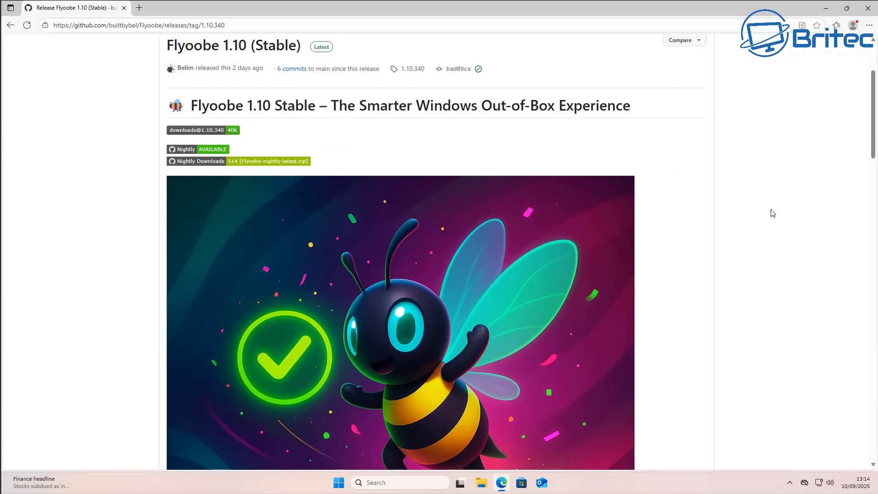
pyautogui.middleClick(770, 209)
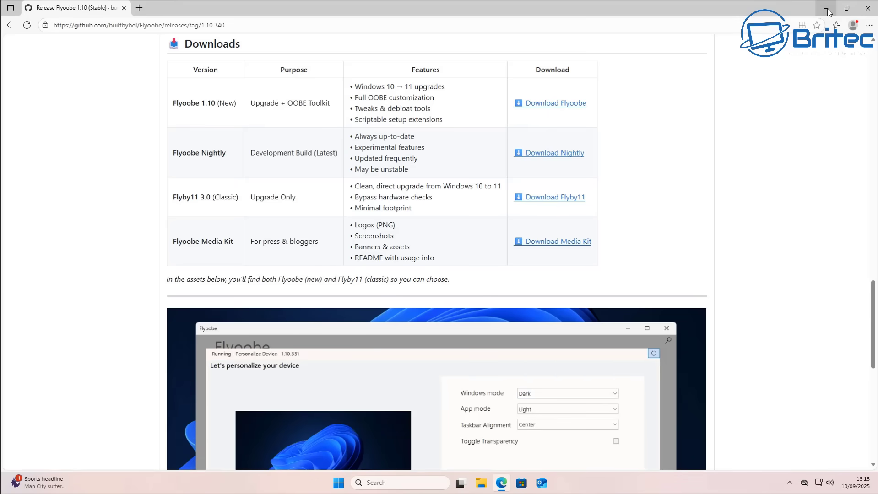
# Minimize Edge and extract FlyoobeApp.zip from Downloads into a FlyoobeApp folder
pyautogui.click(827, 12)
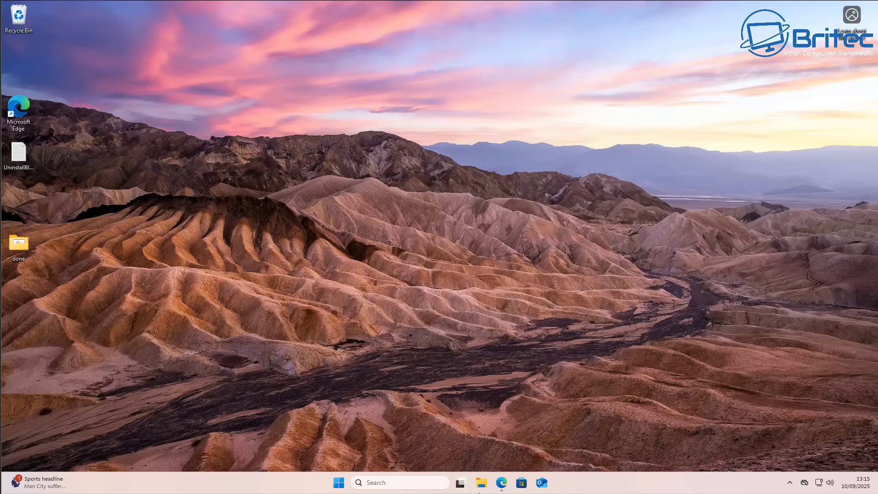
pyautogui.click(481, 483)
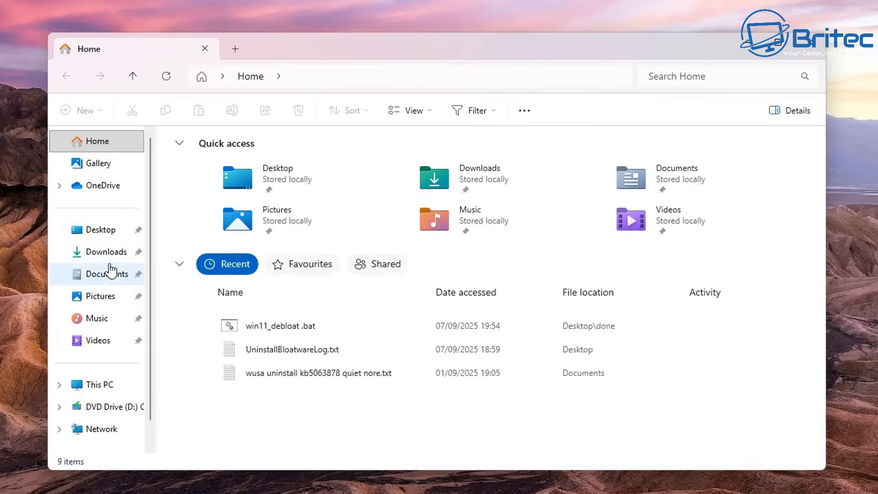
pyautogui.click(108, 254)
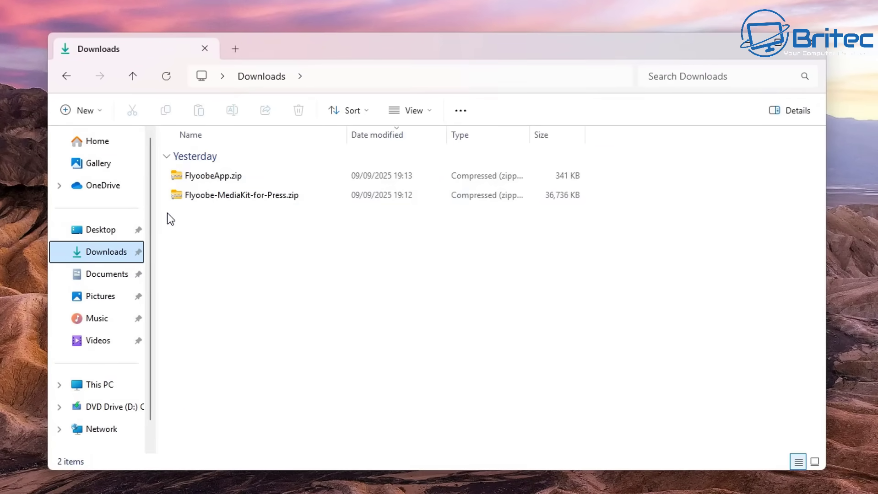
pyautogui.click(215, 179)
pyautogui.rightClick(215, 179)
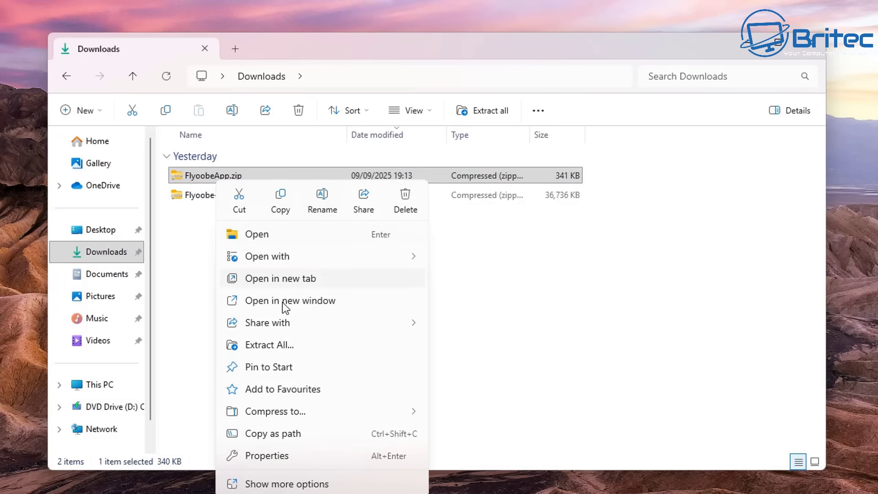
pyautogui.click(276, 345)
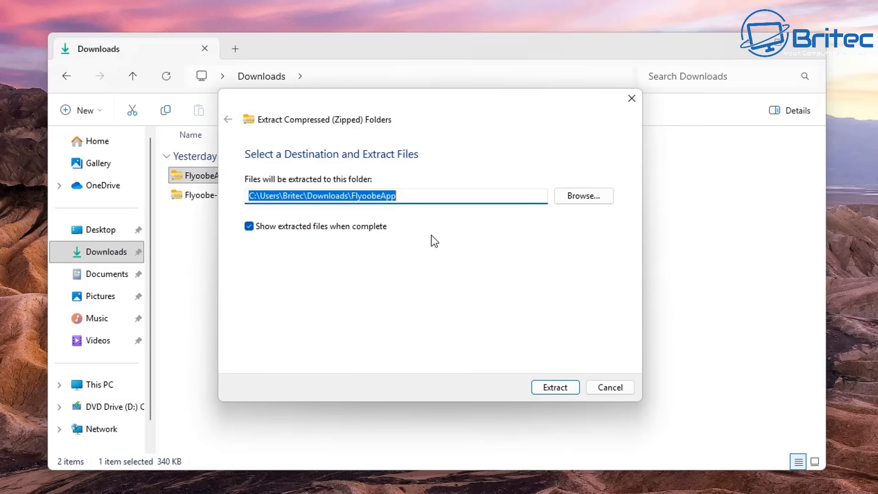
pyautogui.click(561, 387)
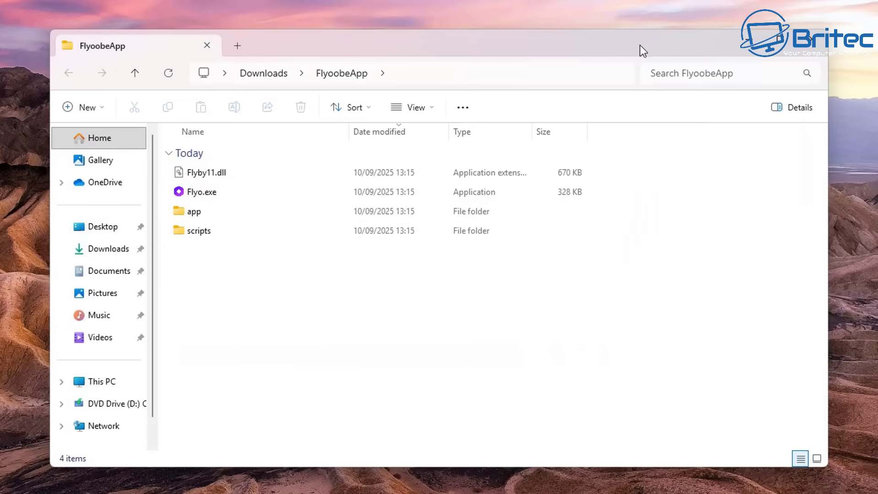
# Look inside the extracted scripts and app subfolders, returning to FlyoobeApp after each
pyautogui.moveTo(639, 46); pyautogui.dragTo(620, 32)
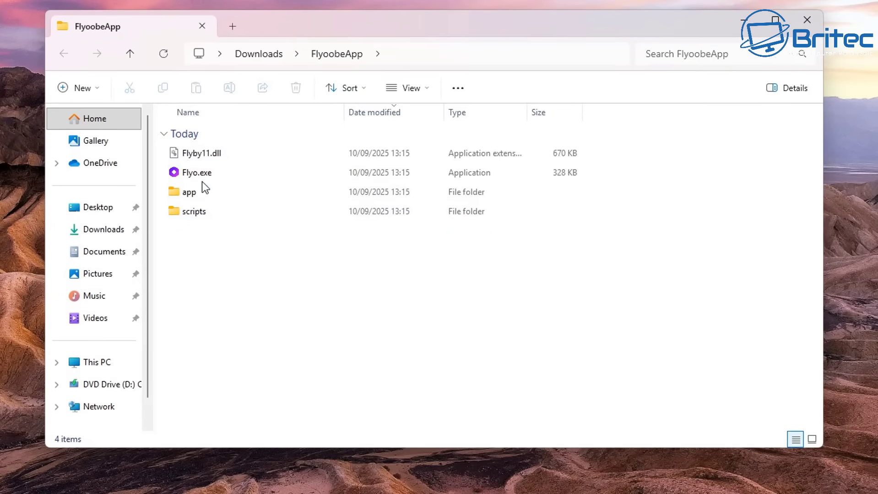
pyautogui.doubleClick(190, 215)
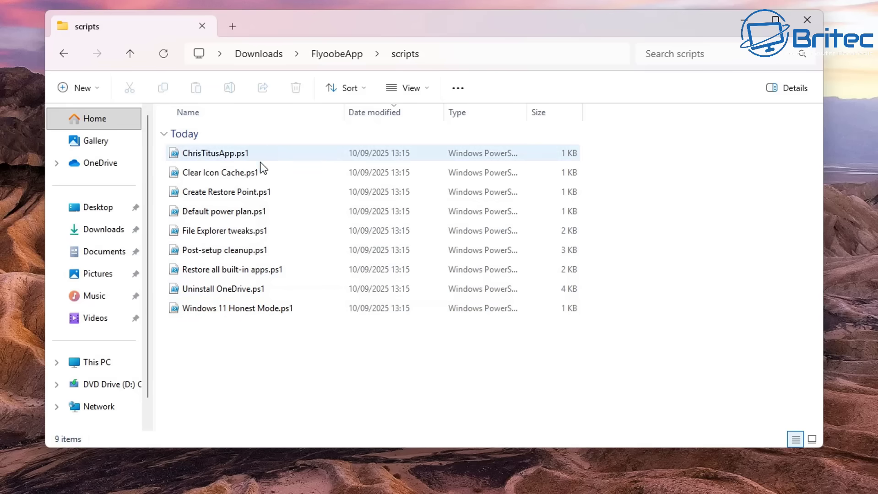
pyautogui.click(63, 53)
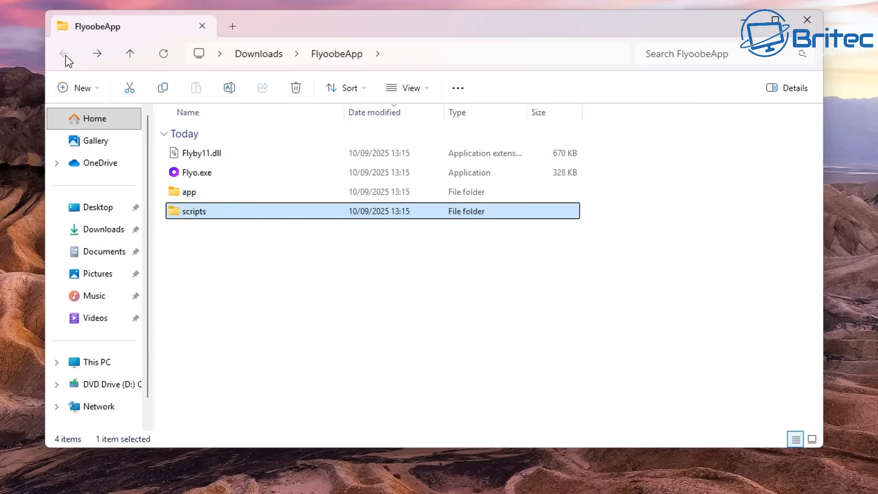
pyautogui.doubleClick(205, 196)
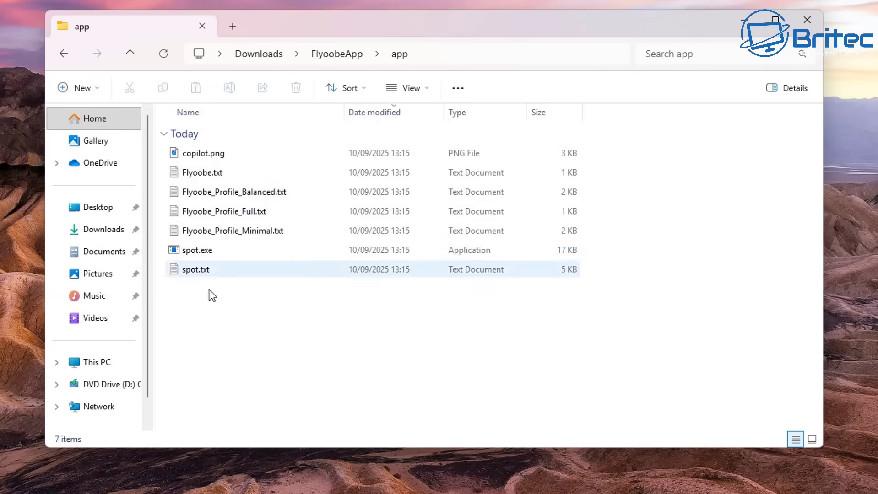
pyautogui.click(64, 55)
# Launch Flyo.exe and let it run past the SmartScreen unknown-publisher warning
pyautogui.doubleClick(220, 173)
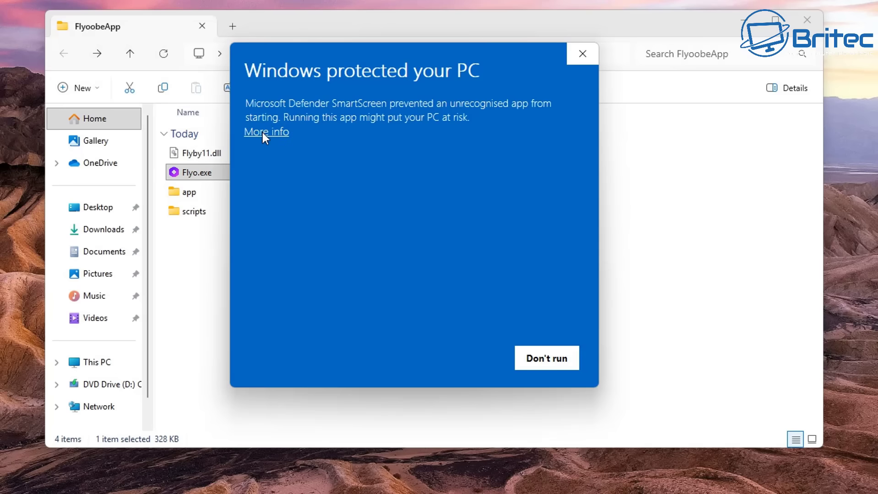
pyautogui.click(264, 133)
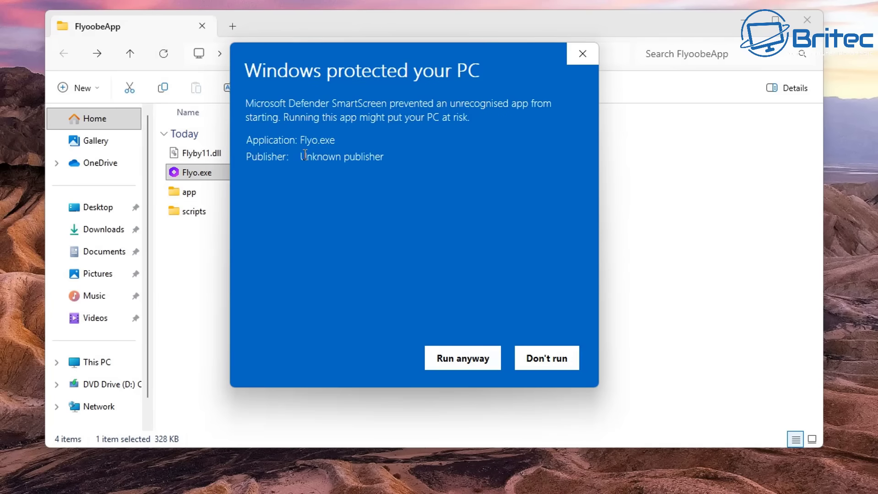
pyautogui.moveTo(302, 156); pyautogui.dragTo(396, 164)
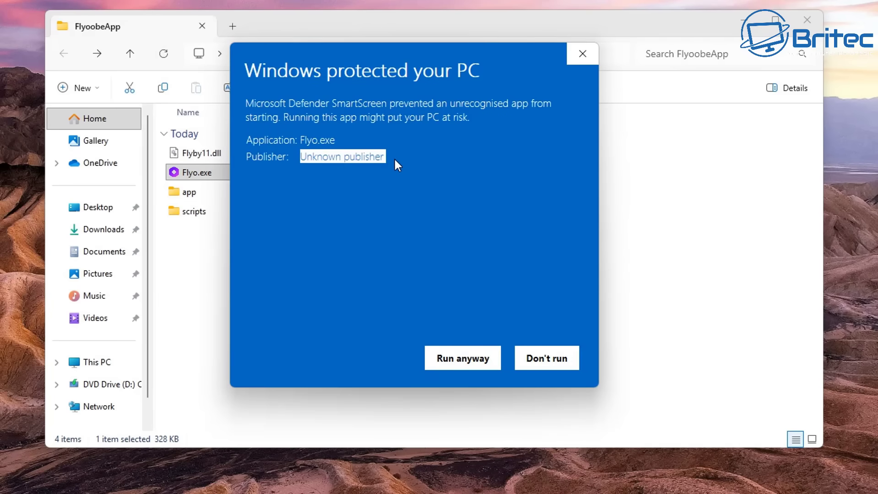
pyautogui.click(352, 213)
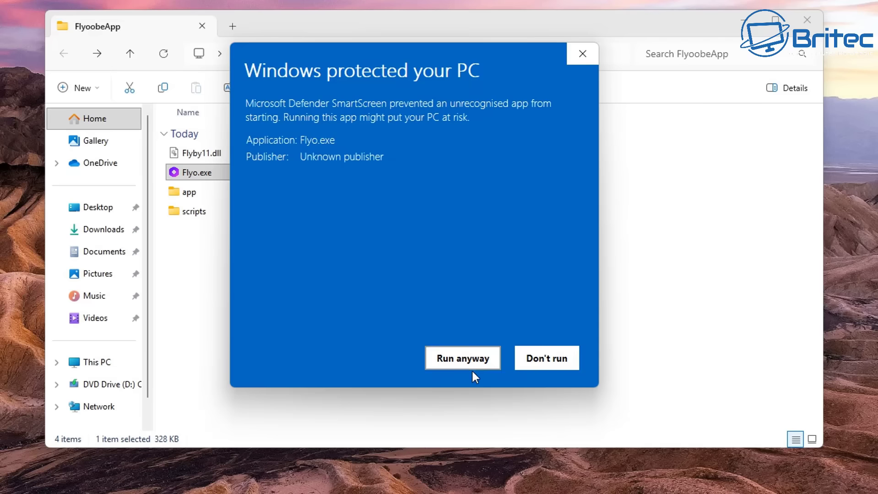
pyautogui.click(464, 364)
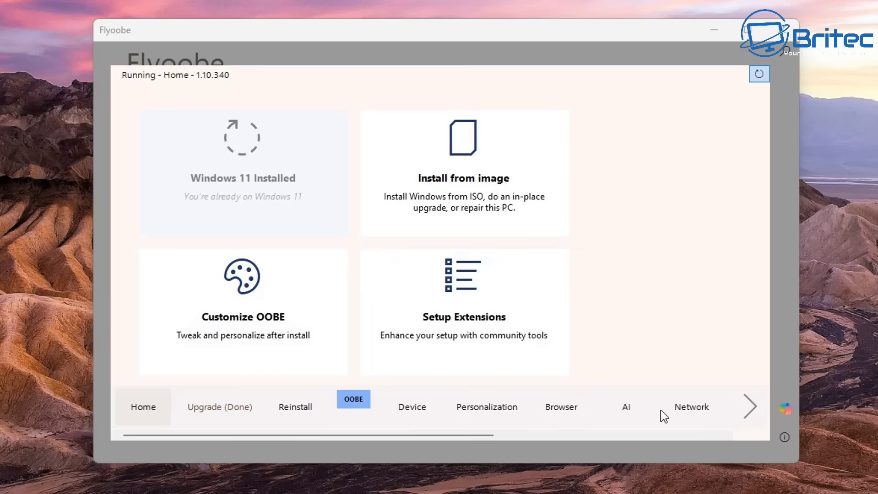
# Cycle through Flyoobe's pages from Browser, AI and Account to Optimize Experience, then wrap to Home
pyautogui.click(752, 414)
pyautogui.click(751, 415)
pyautogui.click(751, 414)
pyautogui.click(752, 414)
pyautogui.click(751, 414)
pyautogui.click(751, 414)
pyautogui.click(751, 415)
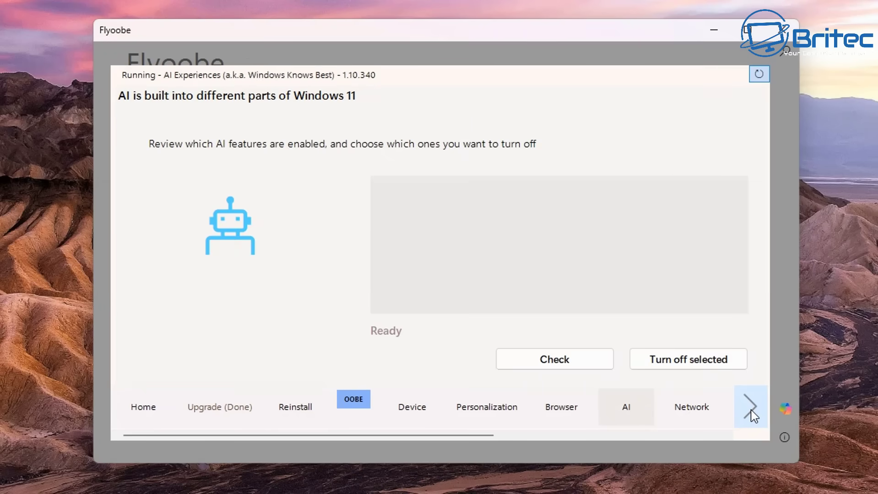
pyautogui.click(752, 414)
pyautogui.click(751, 414)
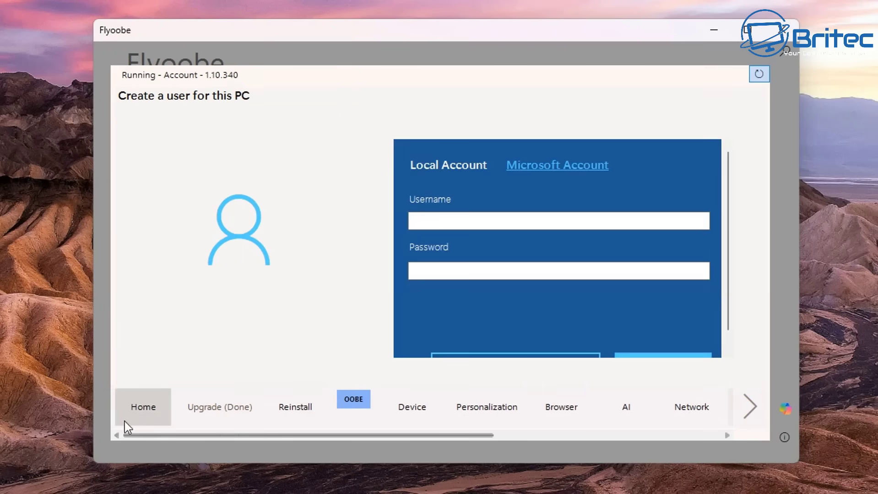
pyautogui.click(753, 412)
pyautogui.click(753, 411)
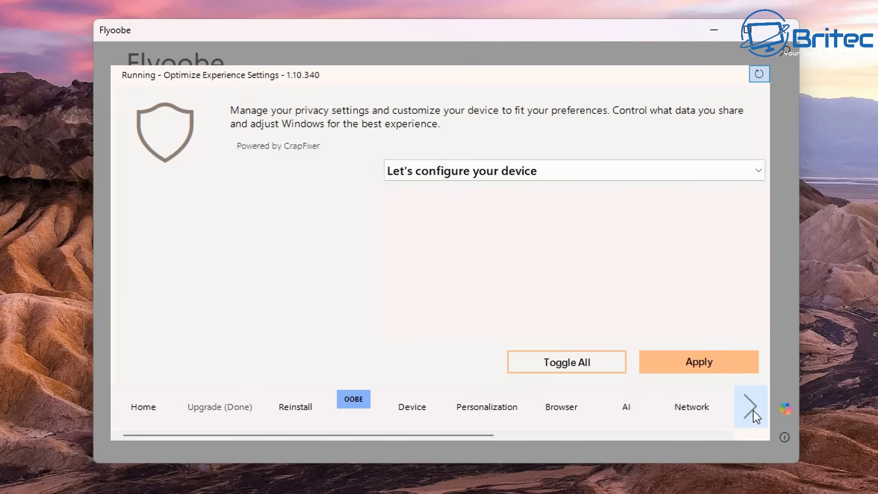
pyautogui.click(144, 412)
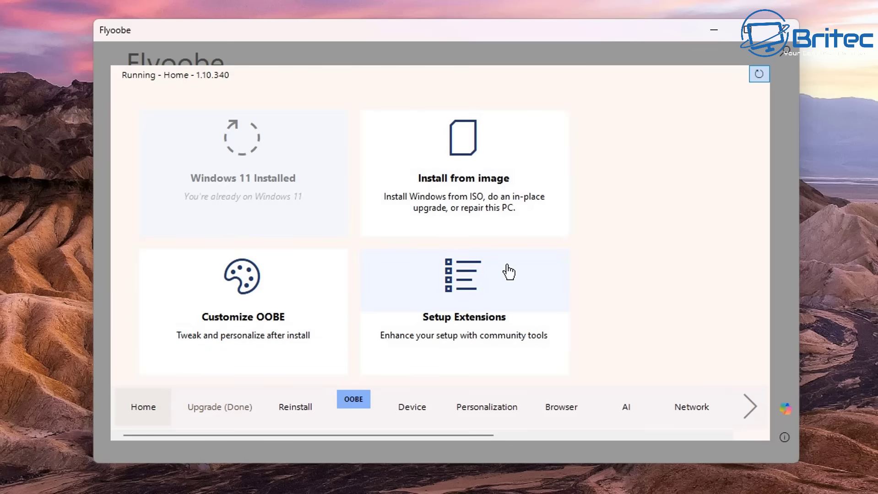
# In Customize OOBE, set Windows mode to Dark and taskbar alignment to Left, and apply
pyautogui.click(279, 316)
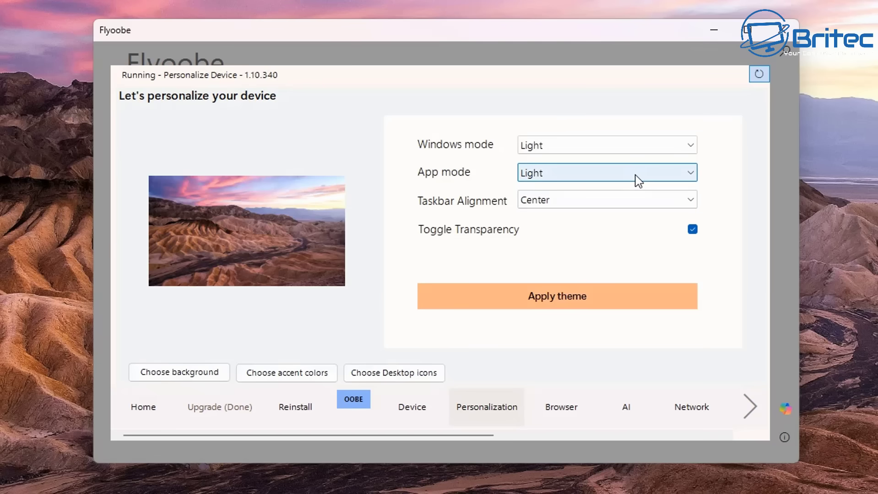
pyautogui.click(694, 147)
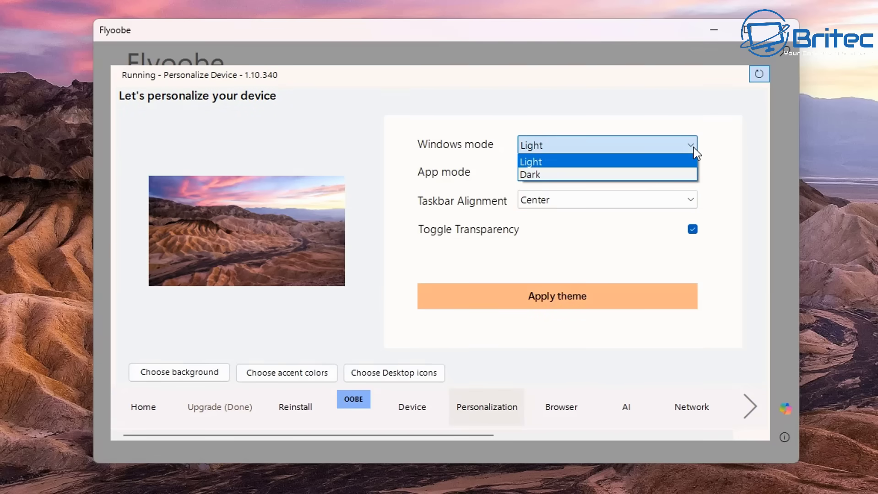
pyautogui.click(668, 173)
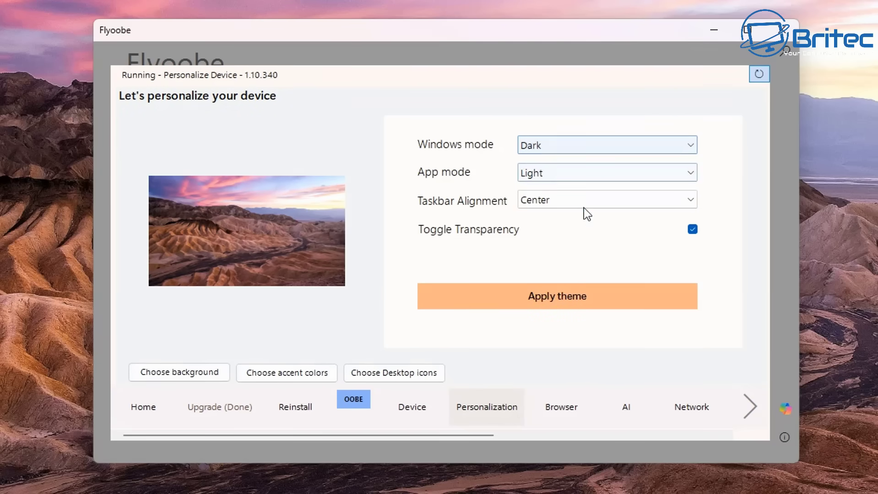
pyautogui.click(573, 300)
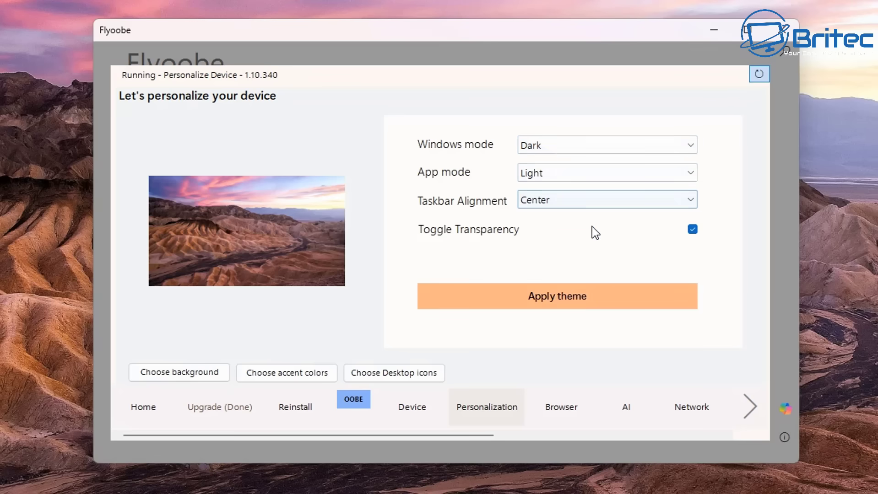
pyautogui.click(630, 202)
pyautogui.click(610, 218)
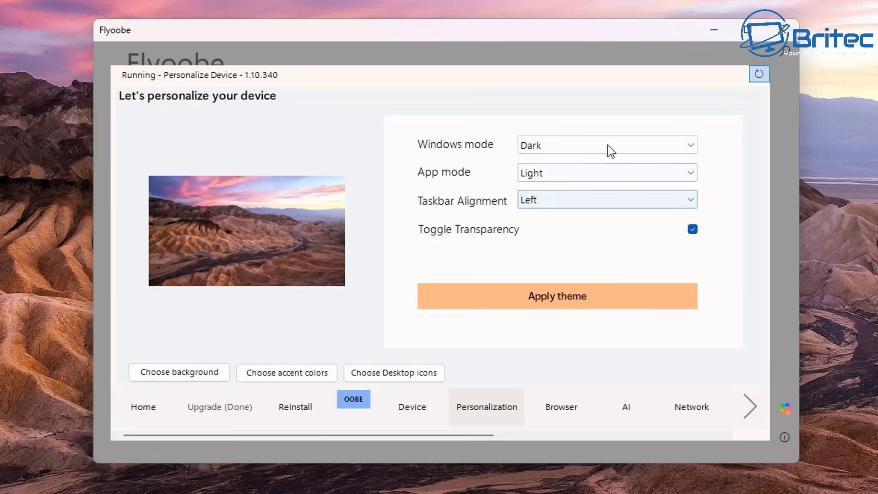
pyautogui.click(453, 304)
# Set App mode to Dark and apply the theme
pyautogui.click(630, 174)
pyautogui.click(609, 202)
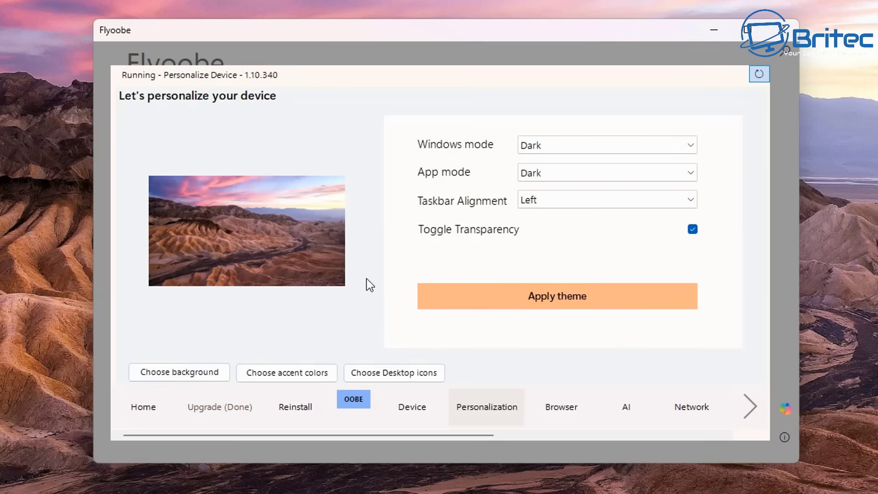
pyautogui.click(332, 369)
pyautogui.click(539, 297)
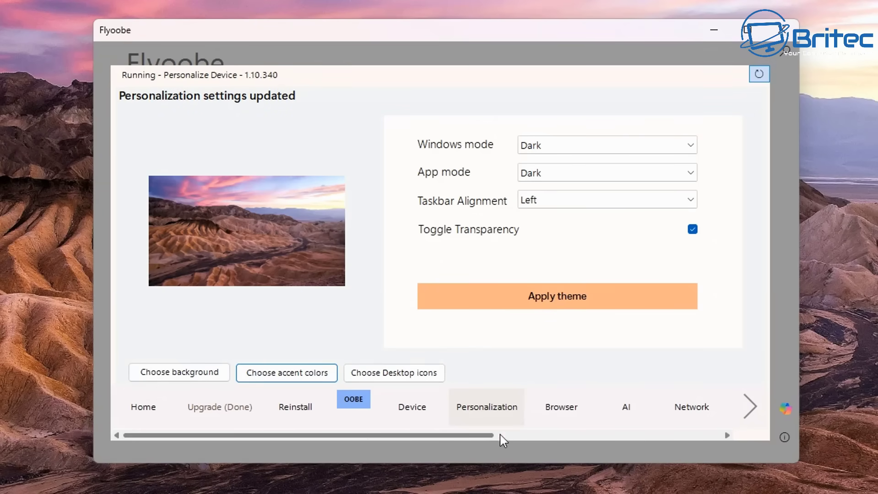
# On the Browser page, request a browser other than Edge, keeping Google Chrome as the download
pyautogui.click(753, 410)
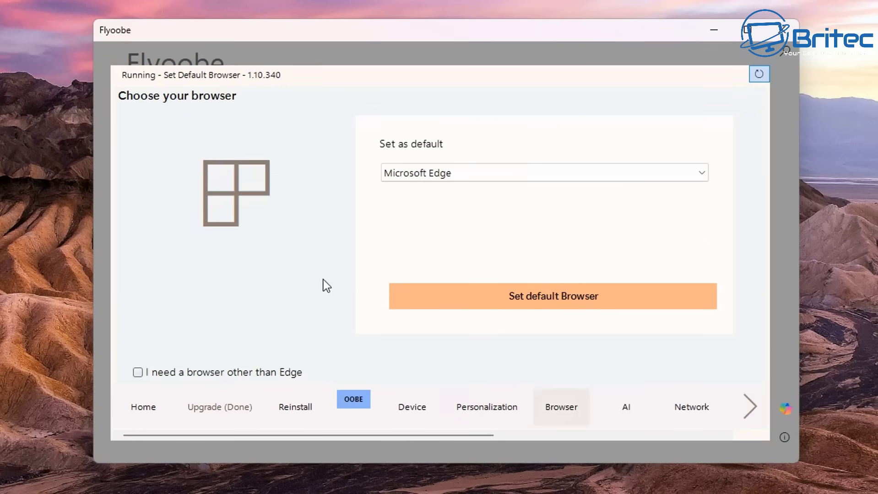
pyautogui.click(446, 173)
pyautogui.click(448, 188)
pyautogui.click(140, 373)
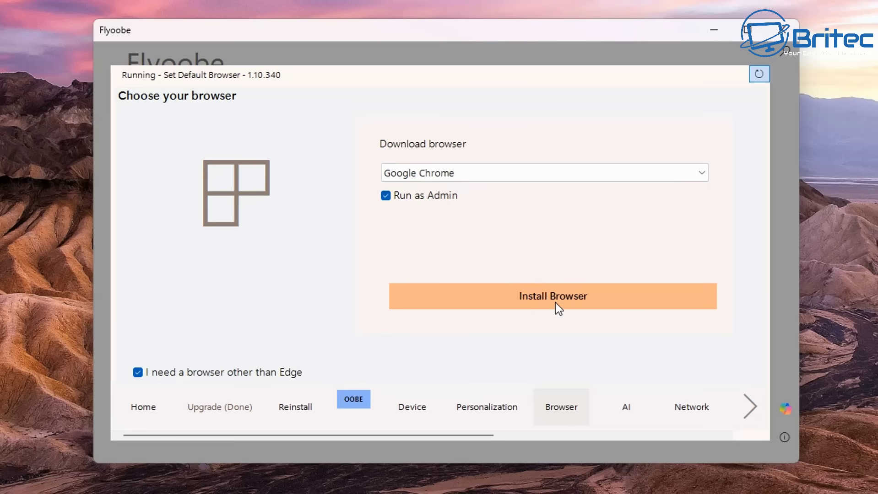
pyautogui.click(564, 173)
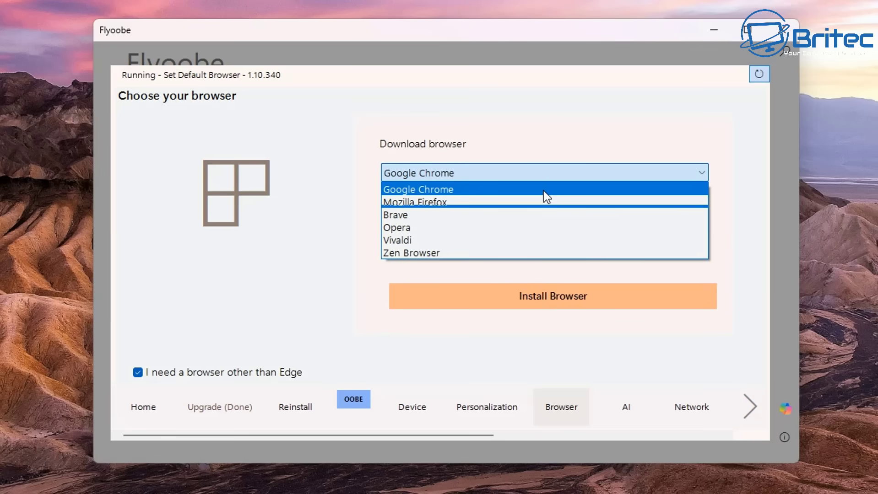
pyautogui.click(555, 173)
pyautogui.click(748, 406)
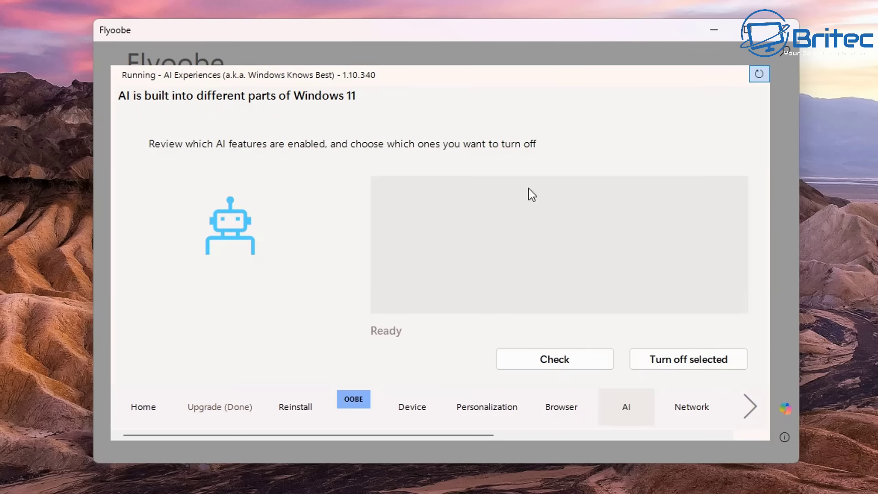
# Check AI features and tick Copilot button, Copilot policy, Recall, Click To Do and Edge sidebar options
pyautogui.click(554, 359)
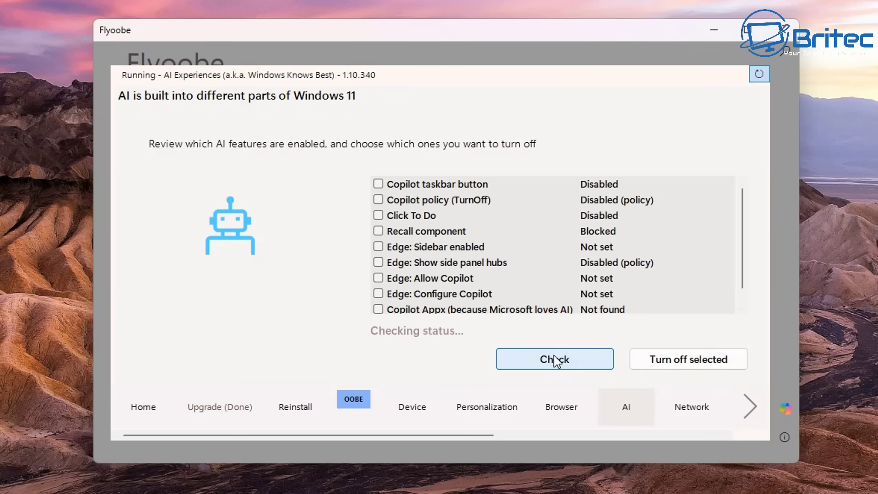
pyautogui.click(391, 184)
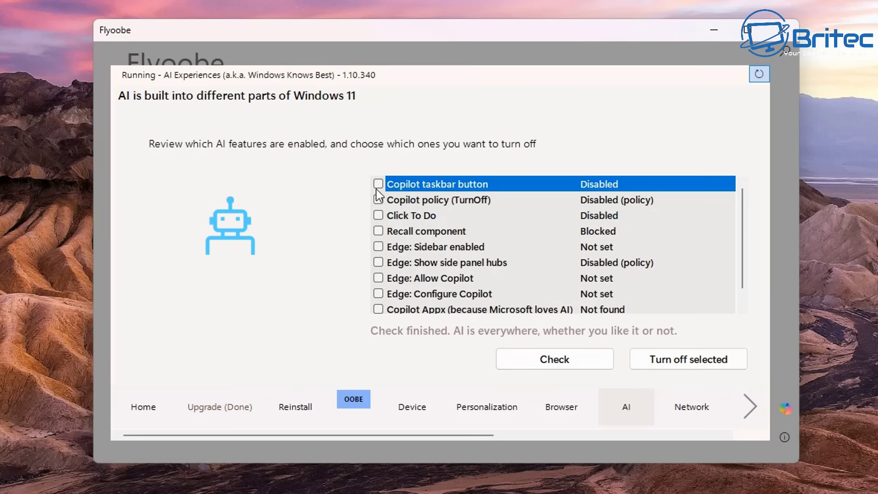
pyautogui.click(378, 184)
pyautogui.click(378, 200)
pyautogui.click(379, 233)
pyautogui.click(378, 247)
pyautogui.click(377, 246)
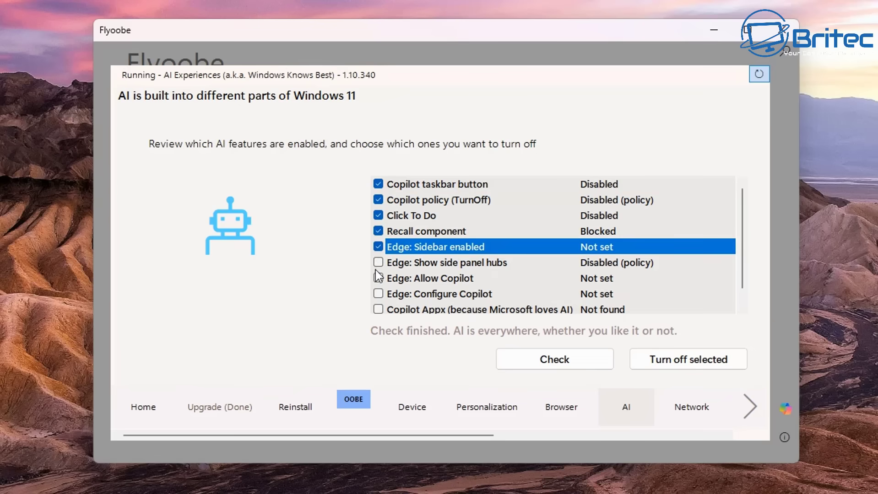
pyautogui.click(378, 264)
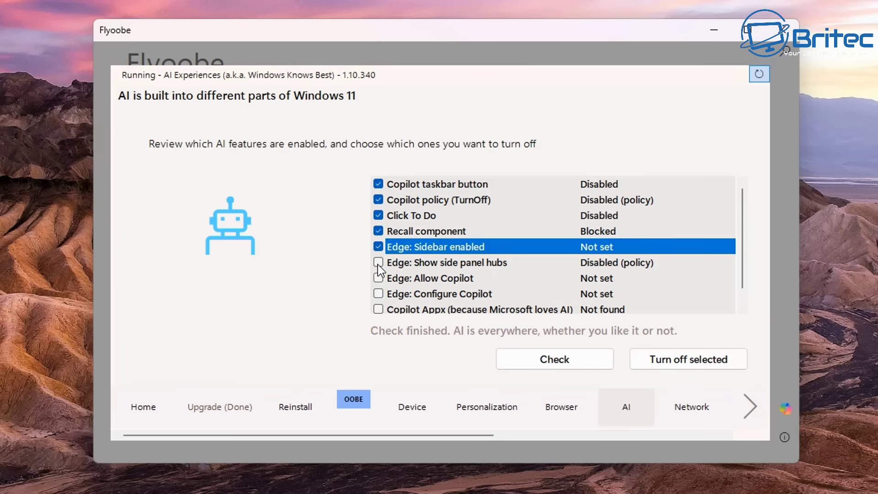
# Also tick Copilot Appx and Edge: Configure Copilot, then turn off all selected features
pyautogui.click(378, 310)
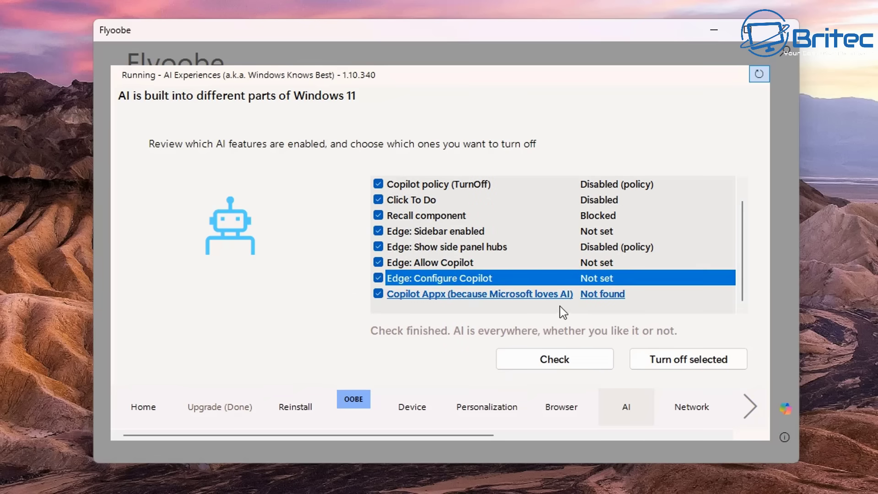
pyautogui.click(617, 293)
pyautogui.click(619, 293)
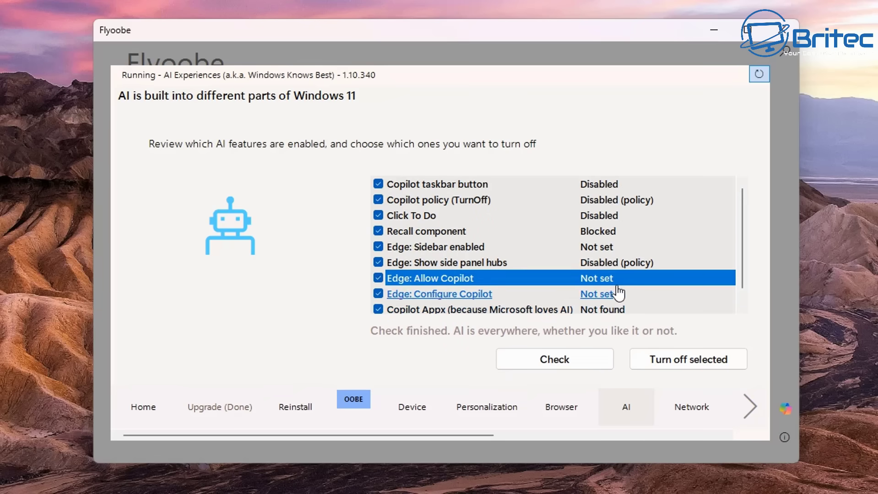
pyautogui.click(685, 364)
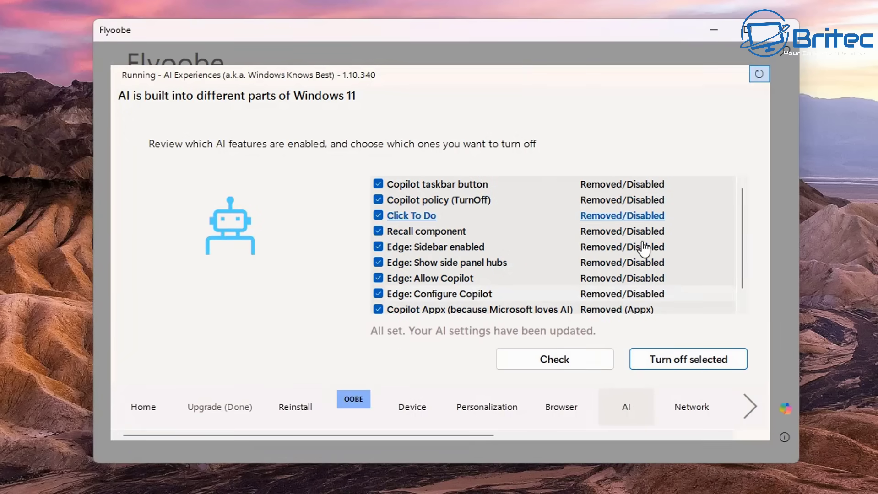
pyautogui.click(703, 300)
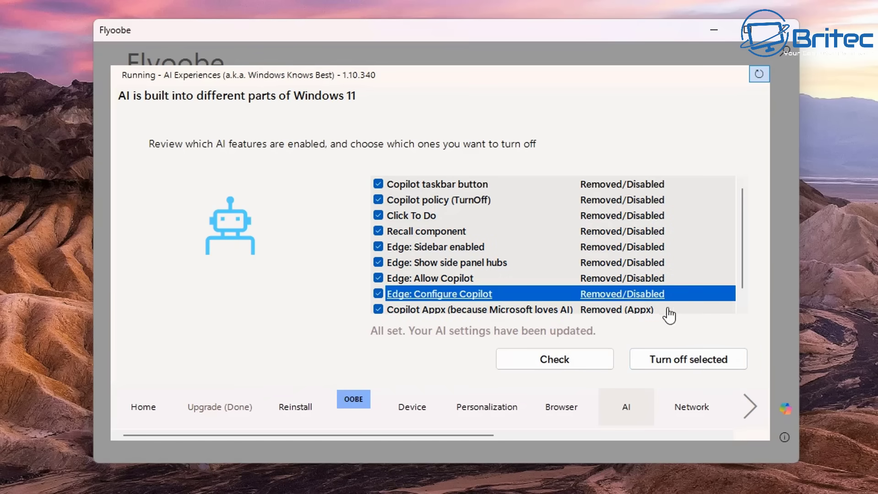
# Advance to the Network page and select Use Ethernet instead of Wi-Fi
pyautogui.click(750, 399)
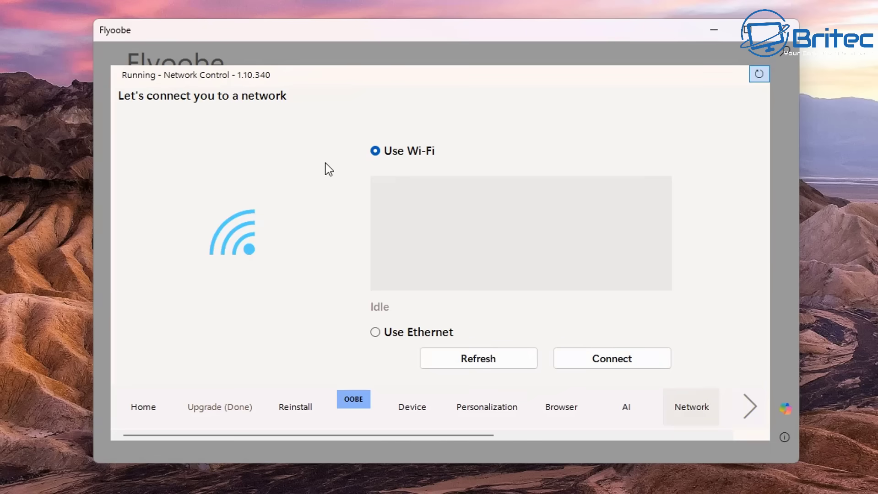
pyautogui.click(376, 333)
# Connect via Ethernet, check Ethernet0's status in Network Connections, then close that window
pyautogui.click(632, 360)
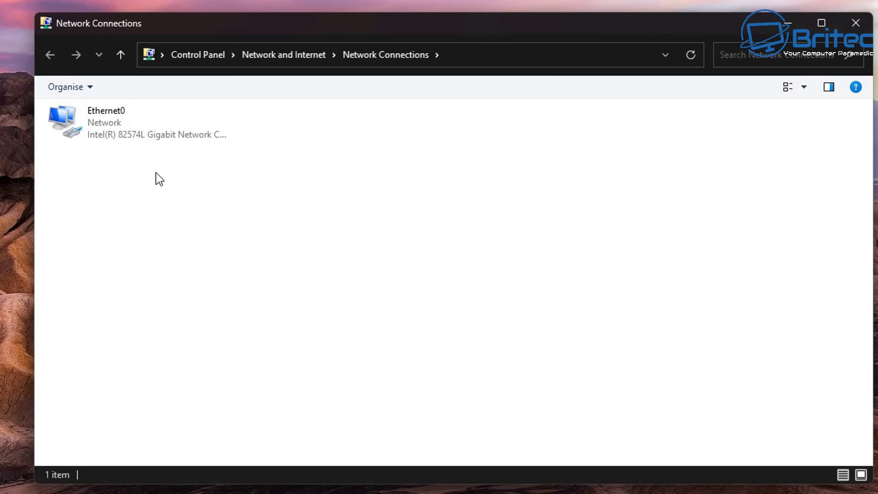
pyautogui.click(125, 124)
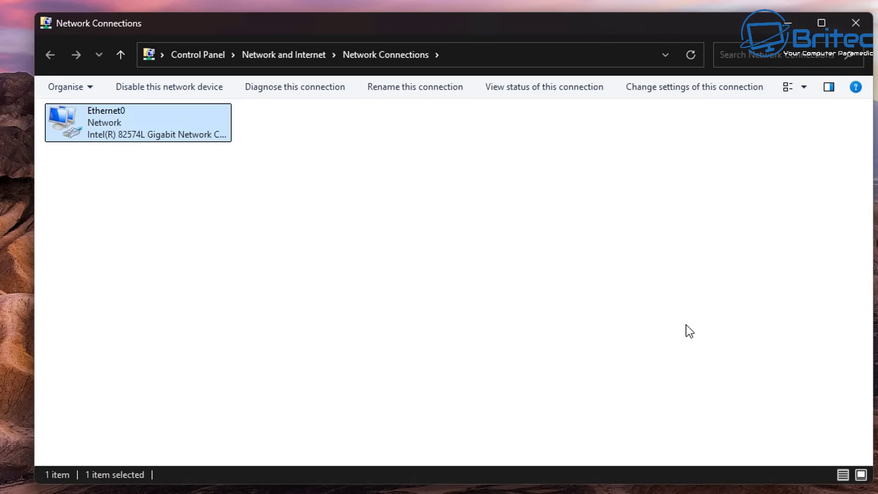
pyautogui.doubleClick(117, 135)
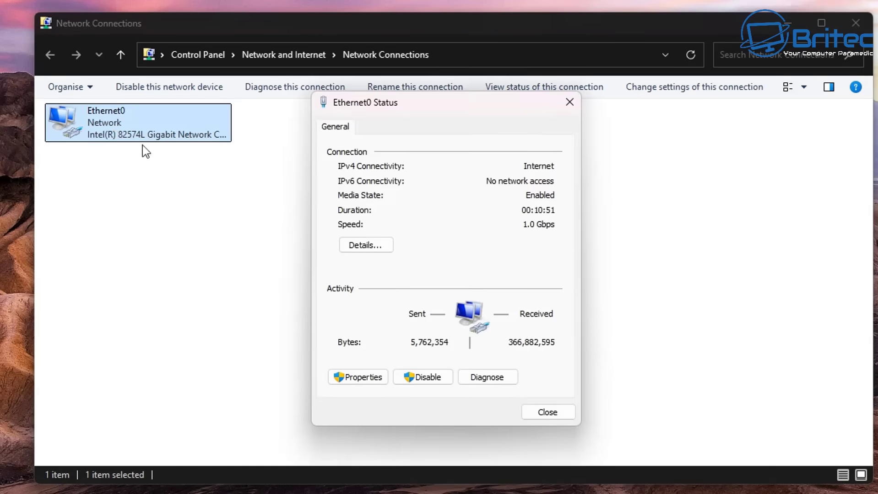
pyautogui.click(550, 410)
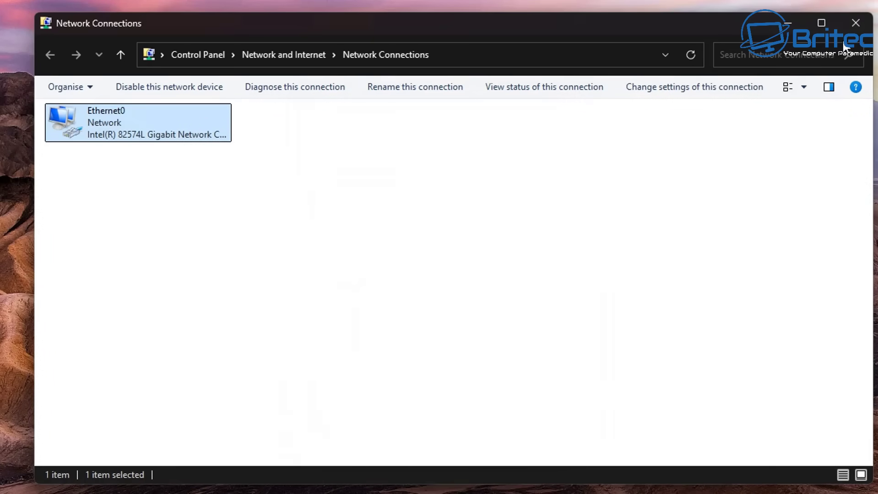
pyautogui.click(855, 23)
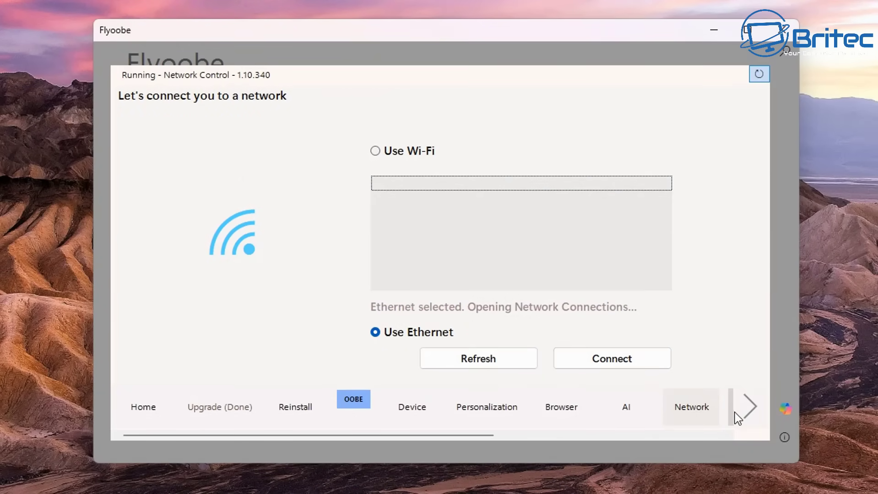
# Skip the Account page without entering a username and continue to Manage Installed Apps
pyautogui.click(756, 408)
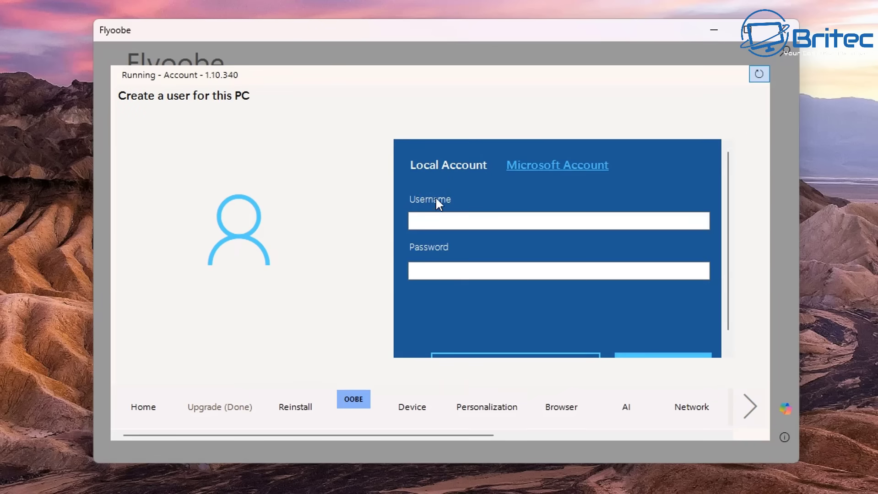
pyautogui.click(422, 221)
pyautogui.click(760, 416)
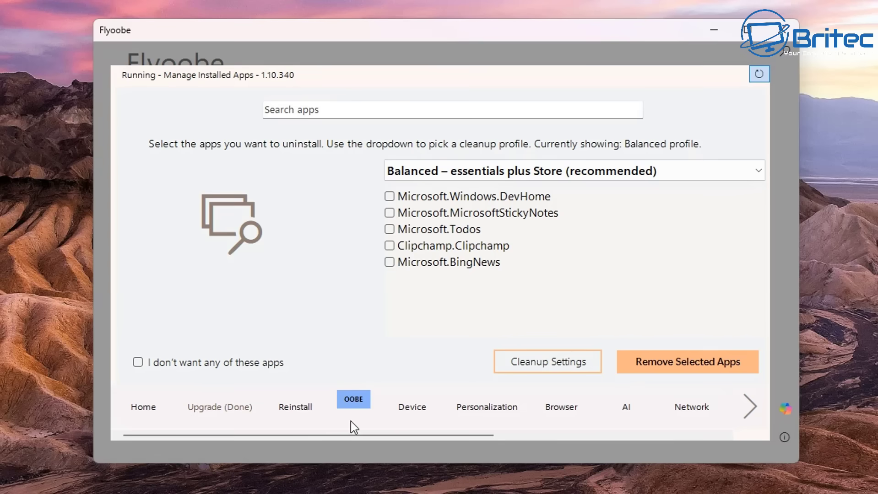
# Return to the installed apps cleanup page and keep the Balanced cleanup profile
pyautogui.click(700, 413)
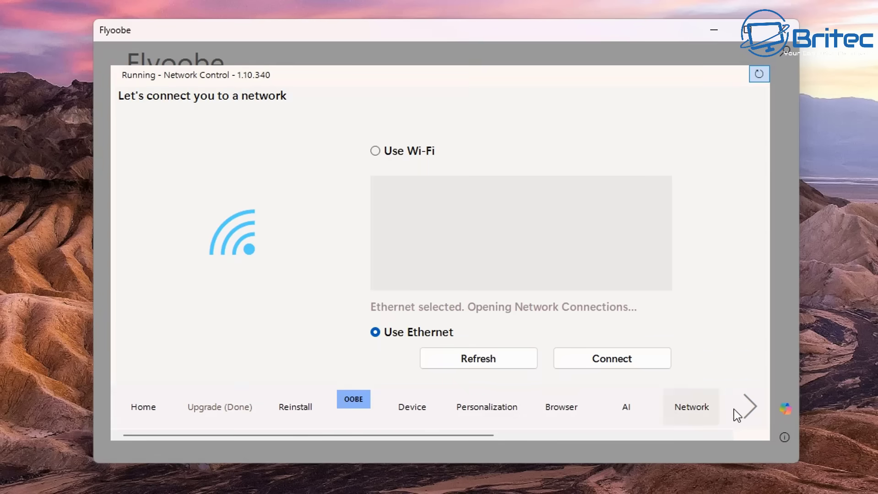
pyautogui.click(742, 408)
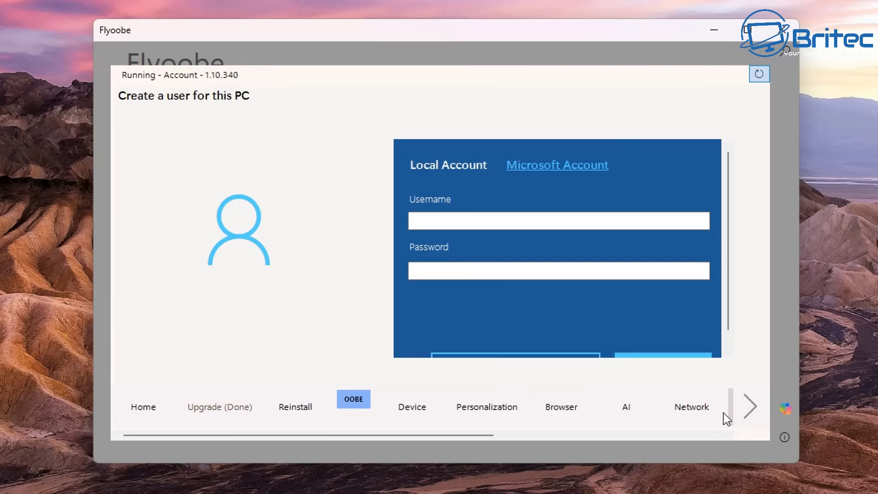
pyautogui.click(753, 410)
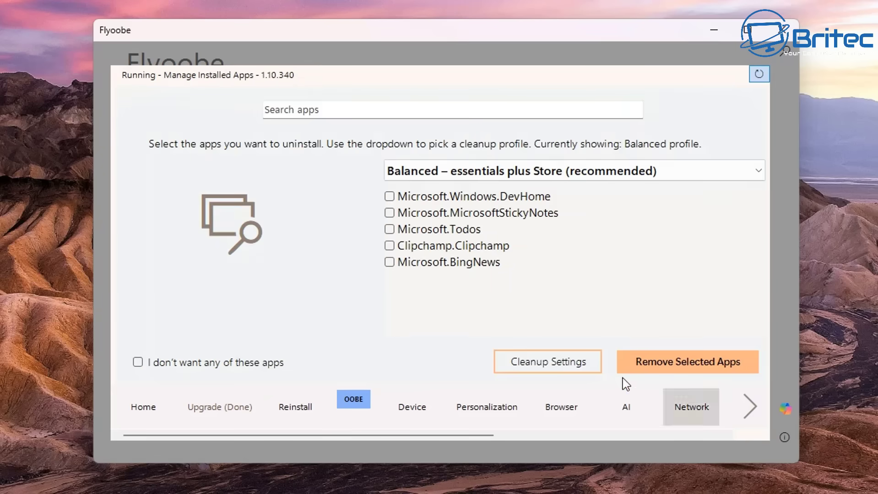
pyautogui.click(296, 109)
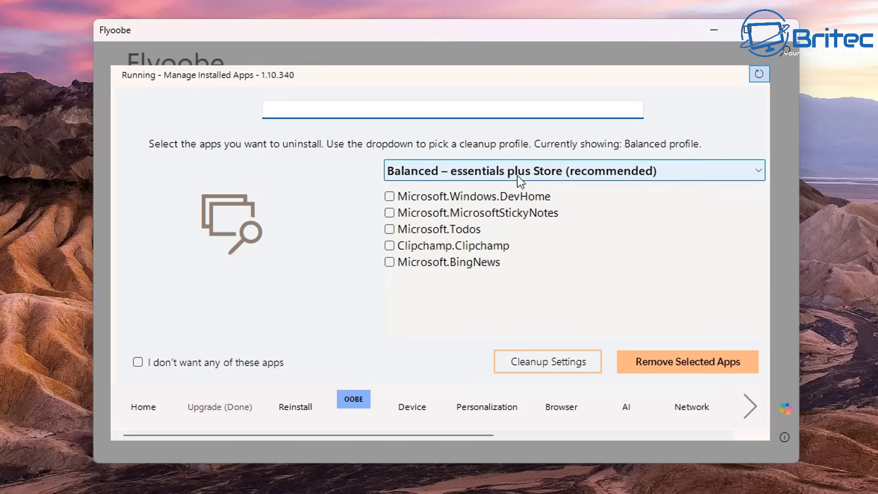
pyautogui.click(677, 175)
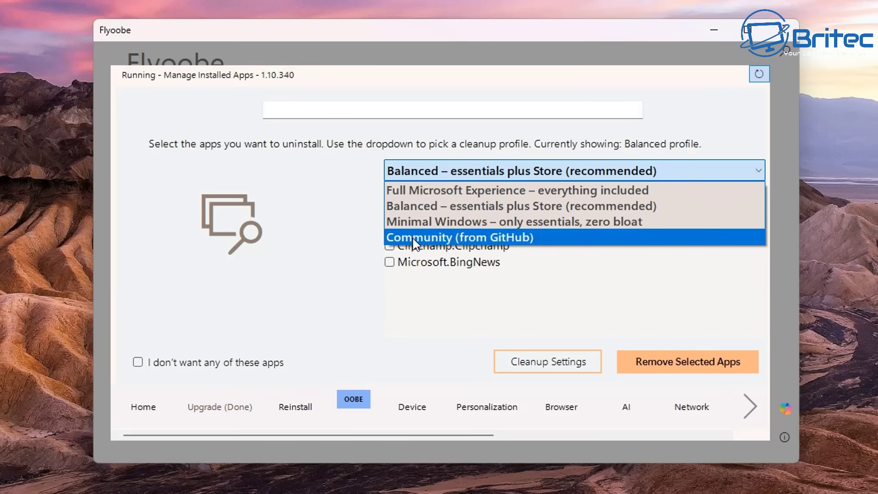
pyautogui.click(350, 169)
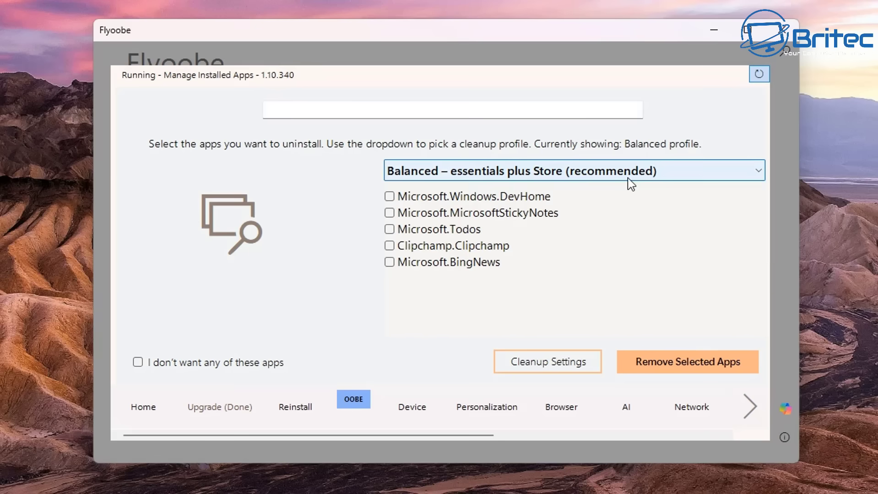
# Tick DevHome, StickyNotes, Todos, Clipchamp and BingNews, uninstall them, and dismiss the Done message
pyautogui.doubleClick(389, 196)
pyautogui.click(390, 212)
pyautogui.click(390, 213)
pyautogui.doubleClick(390, 229)
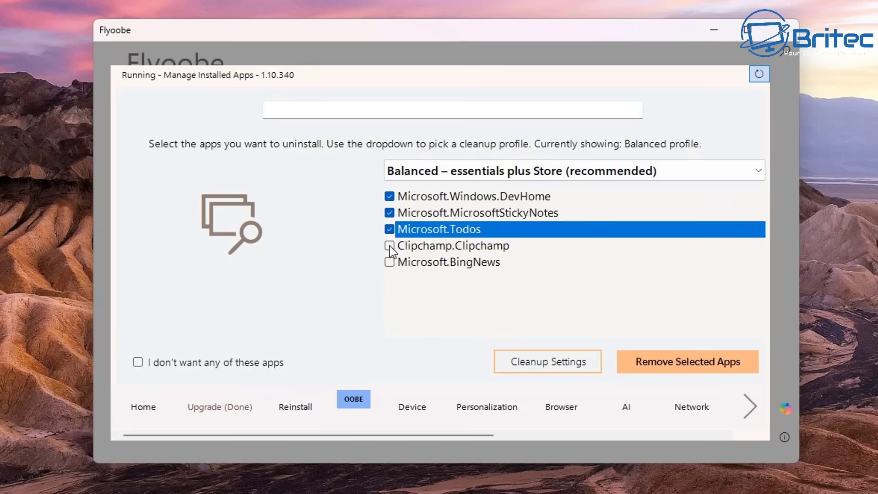
pyautogui.doubleClick(389, 245)
pyautogui.doubleClick(389, 262)
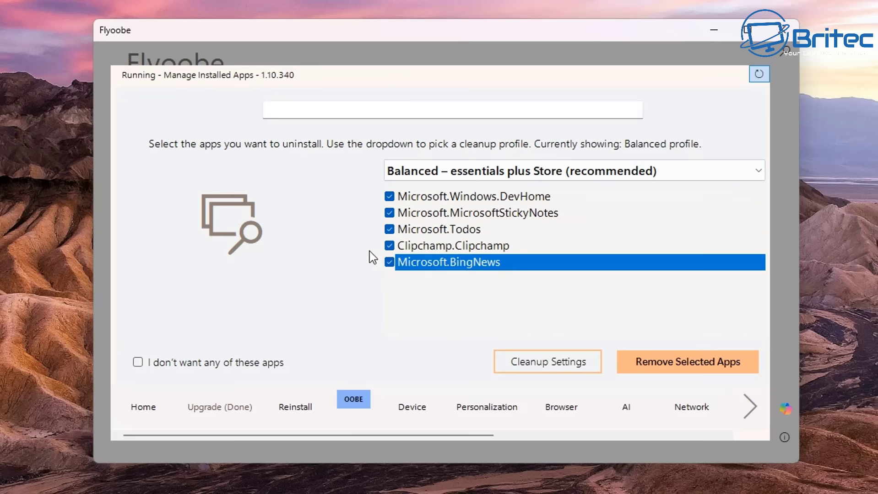
pyautogui.click(668, 366)
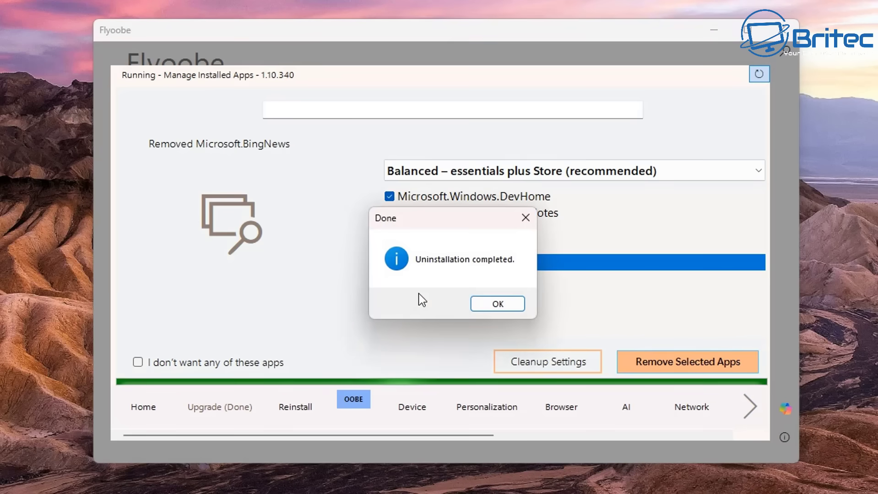
pyautogui.click(495, 303)
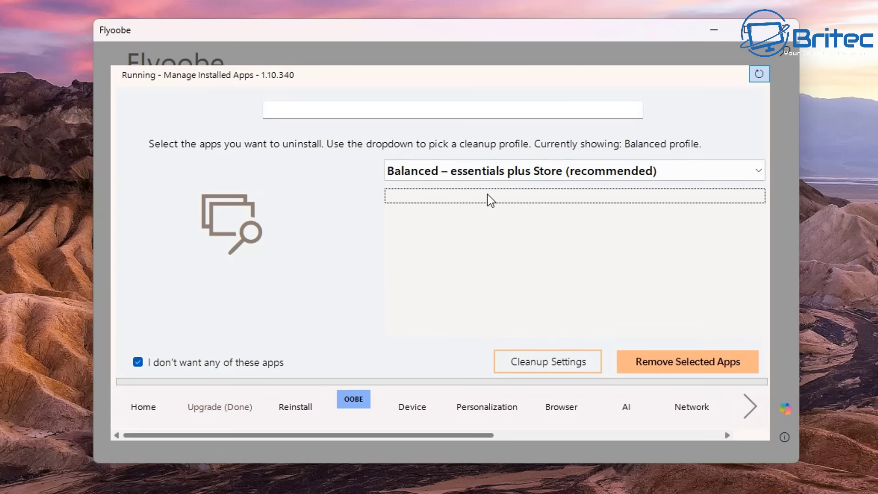
# Under the Full Microsoft Experience profile, remove ParentalControls and PeopleExperienceHost, then return to Balanced
pyautogui.click(517, 173)
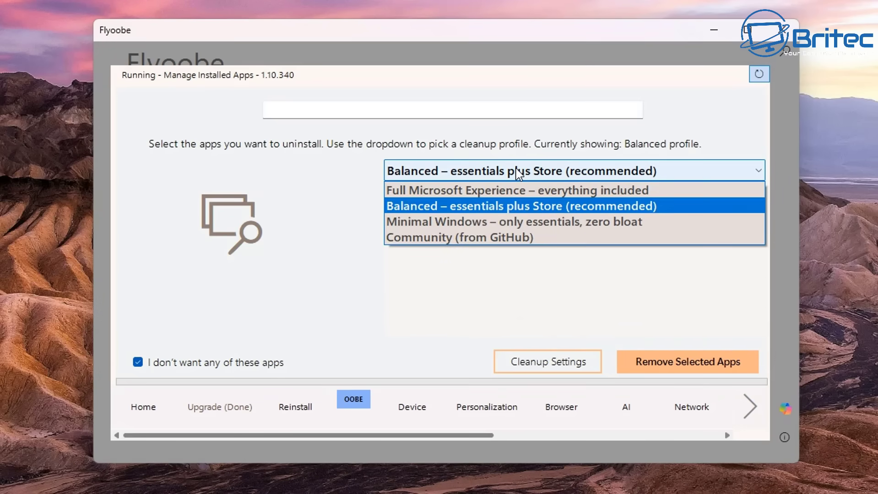
pyautogui.click(504, 191)
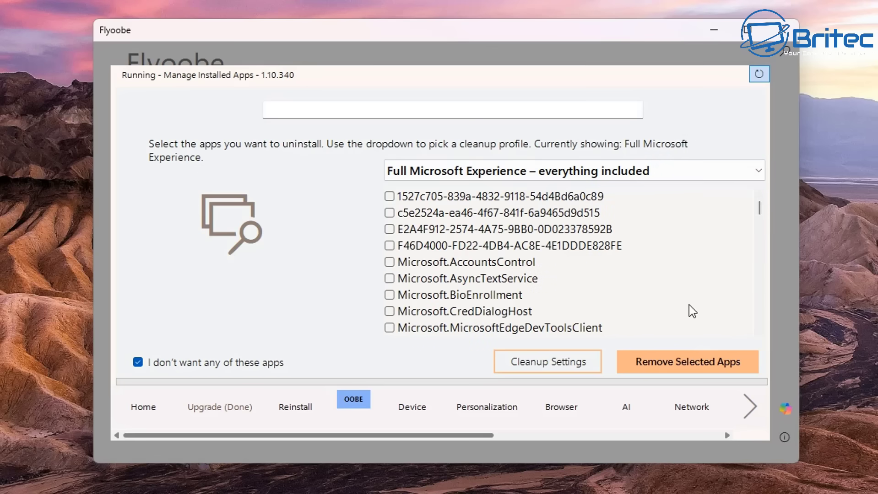
pyautogui.scroll(-2, 688, 304)
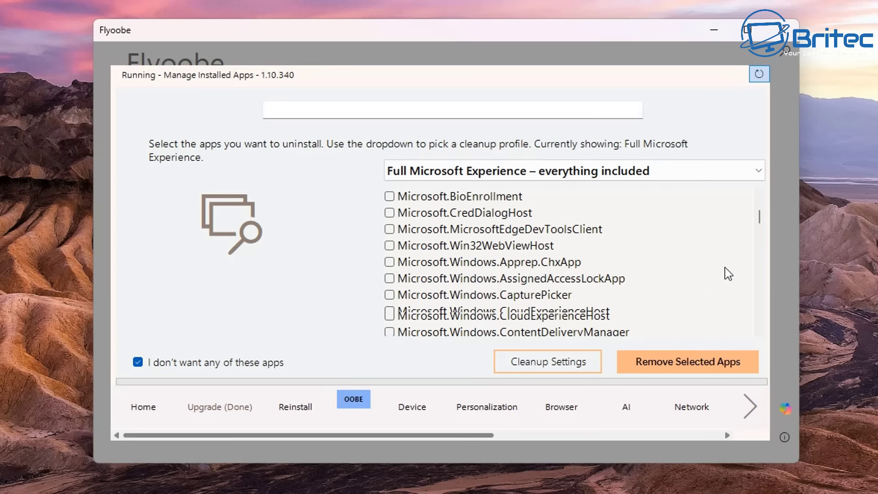
pyautogui.scroll(-1, 722, 275)
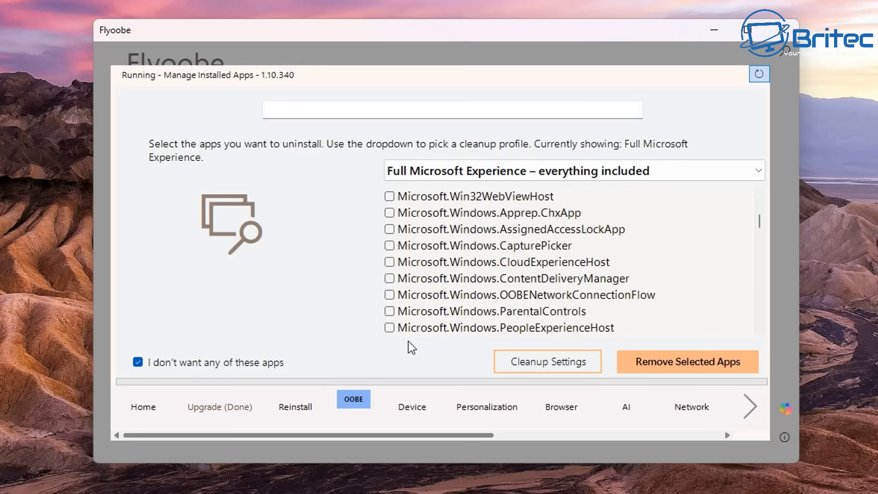
pyautogui.click(389, 311)
pyautogui.click(389, 327)
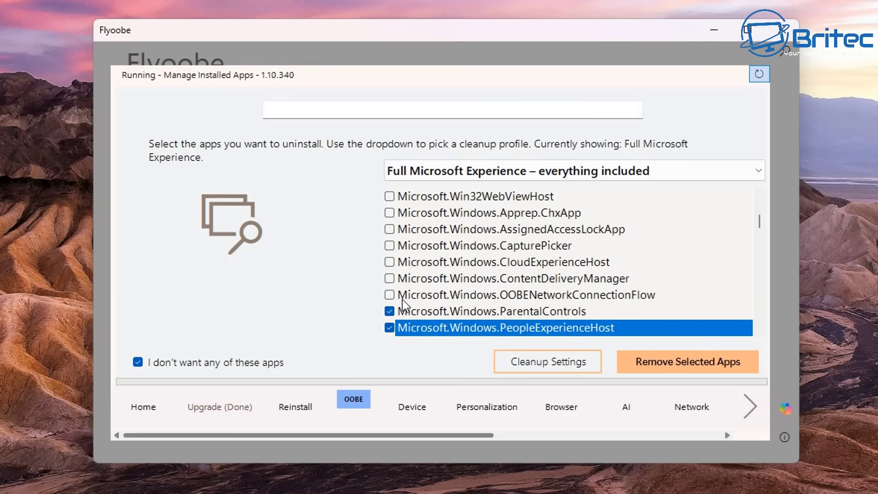
pyautogui.scroll(-2, 535, 302)
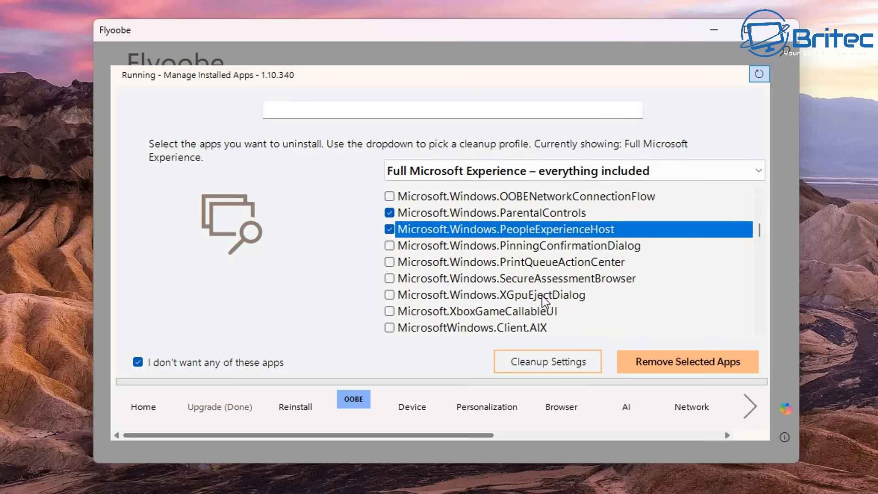
pyautogui.click(546, 173)
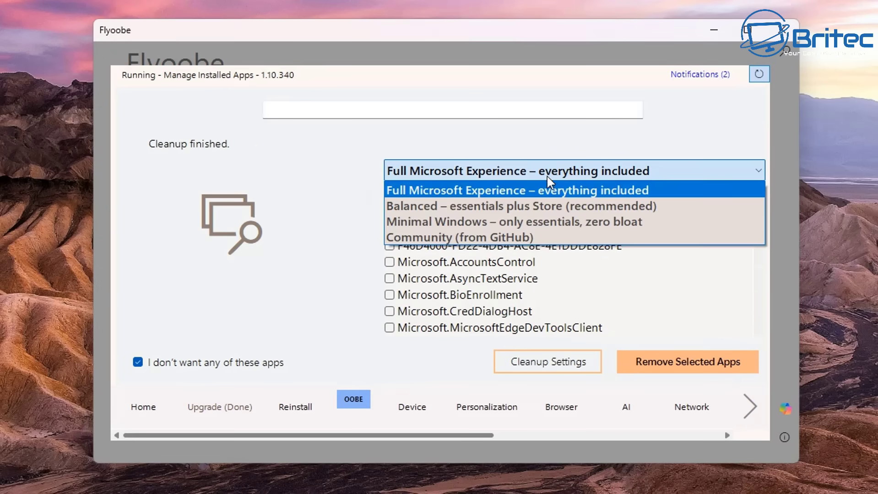
pyautogui.click(525, 208)
# Show the MS Edge tweaks and tick sponsored links, default-browser prompts, Shopping assistant and Collections
pyautogui.click(747, 407)
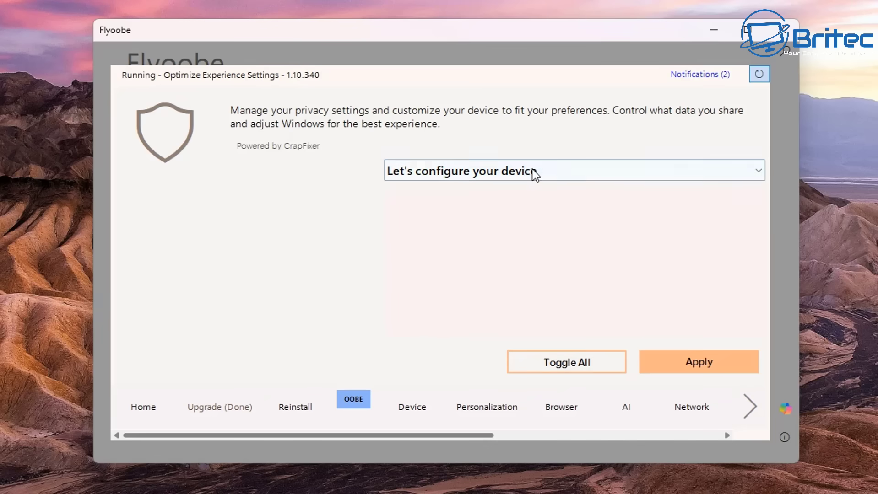
pyautogui.click(691, 167)
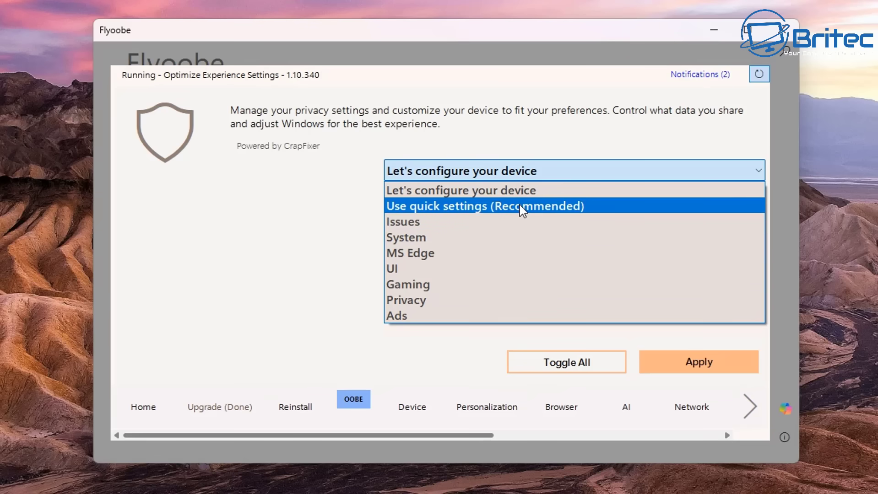
pyautogui.click(468, 254)
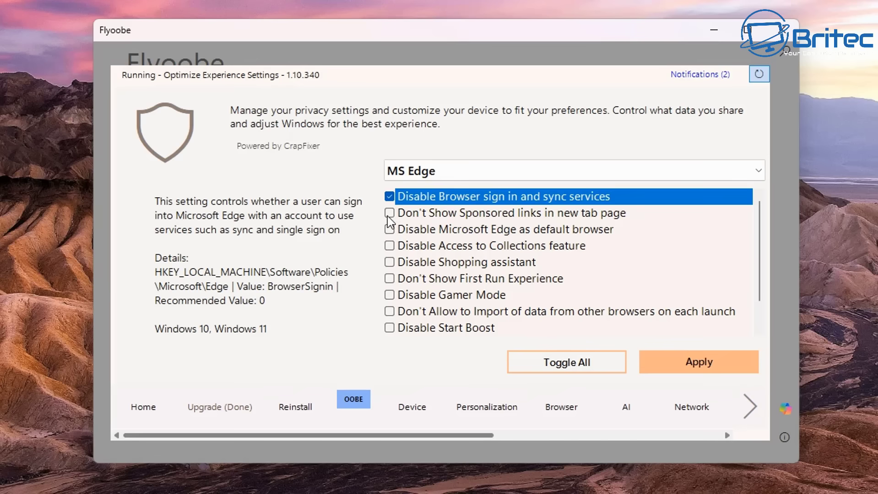
pyautogui.click(388, 215)
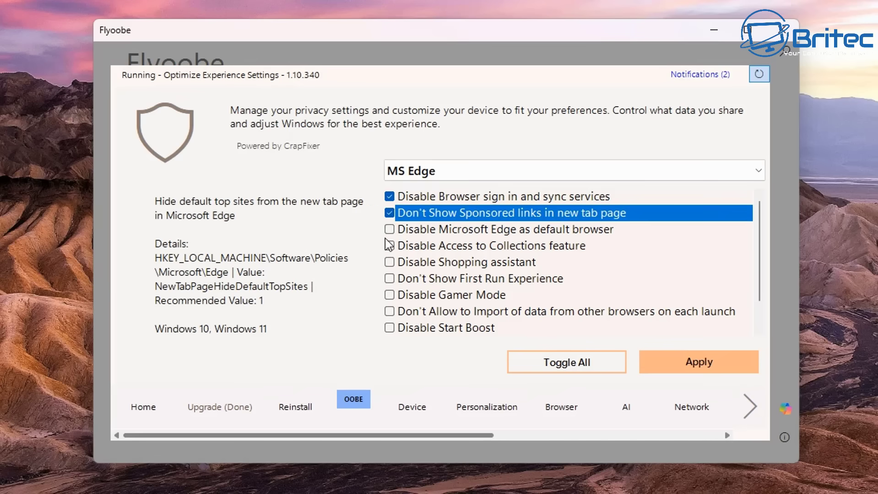
pyautogui.click(391, 236)
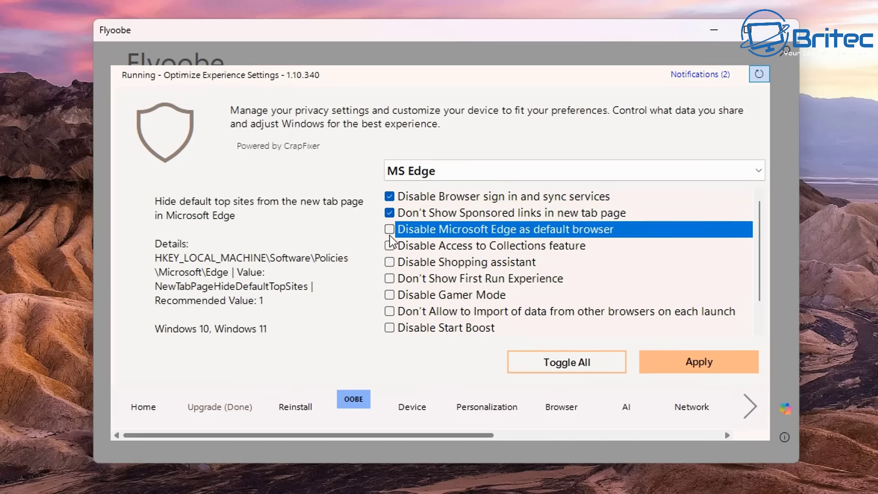
pyautogui.click(391, 266)
pyautogui.click(390, 264)
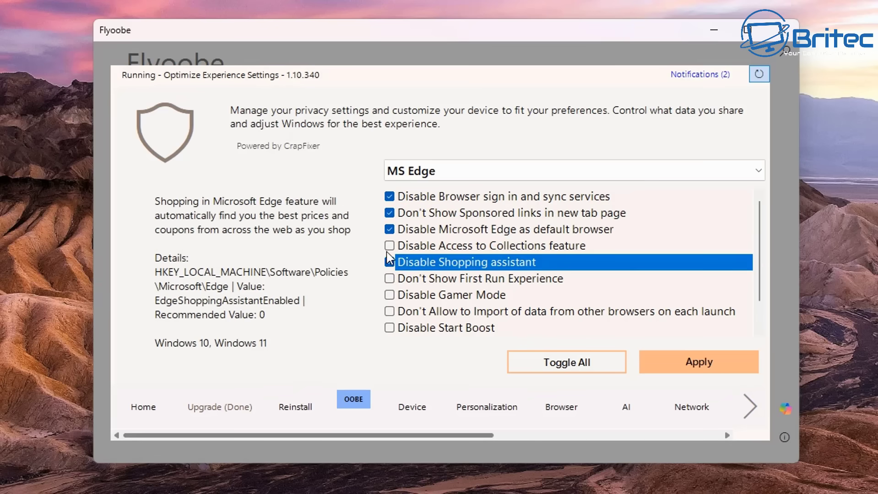
pyautogui.click(389, 246)
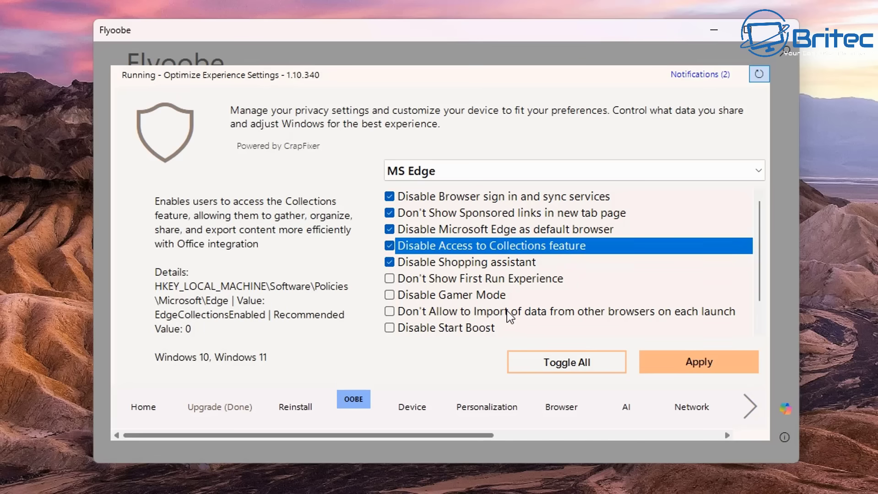
# Also tick the Edge user feedback tweak and apply all checked MS Edge tweaks
pyautogui.scroll(-2, 485, 311)
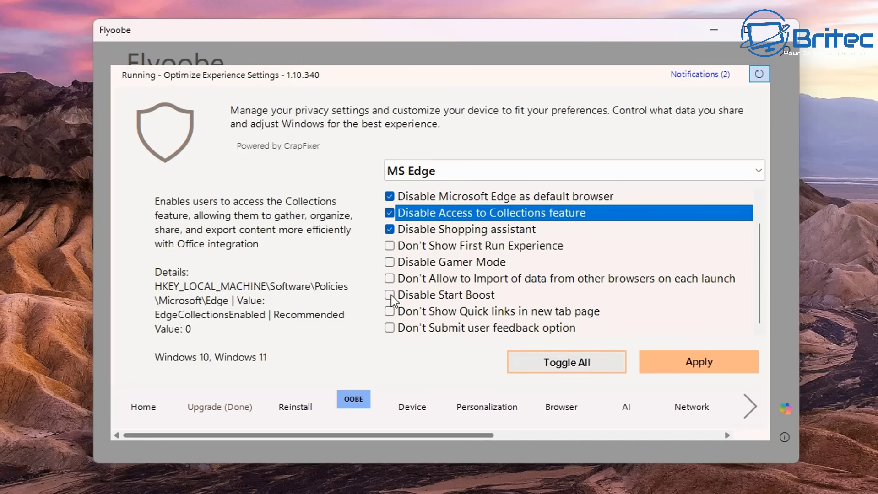
pyautogui.click(388, 328)
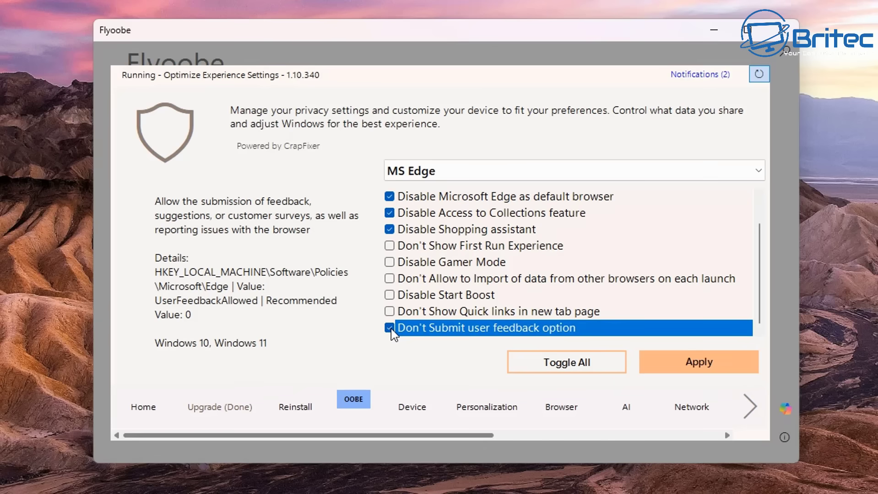
pyautogui.click(389, 328)
pyautogui.click(713, 368)
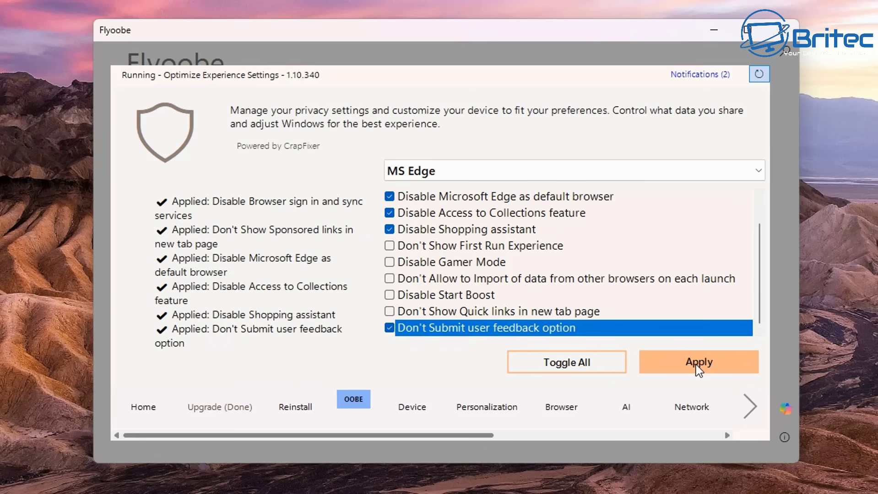
pyautogui.scroll(1, 636, 316)
pyautogui.click(609, 178)
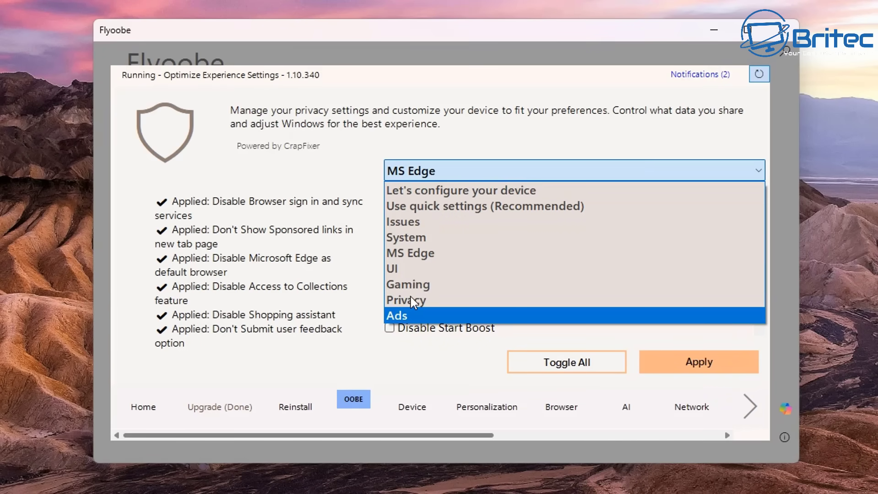
# Disable finish-setup, lock screen, Settings, Start menu, general tips and welcome experience ads, and apply
pyautogui.click(407, 315)
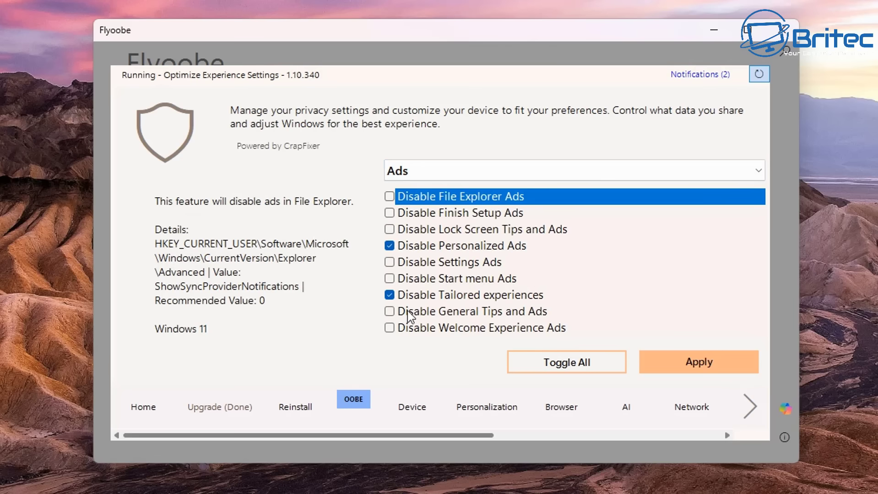
pyautogui.click(389, 215)
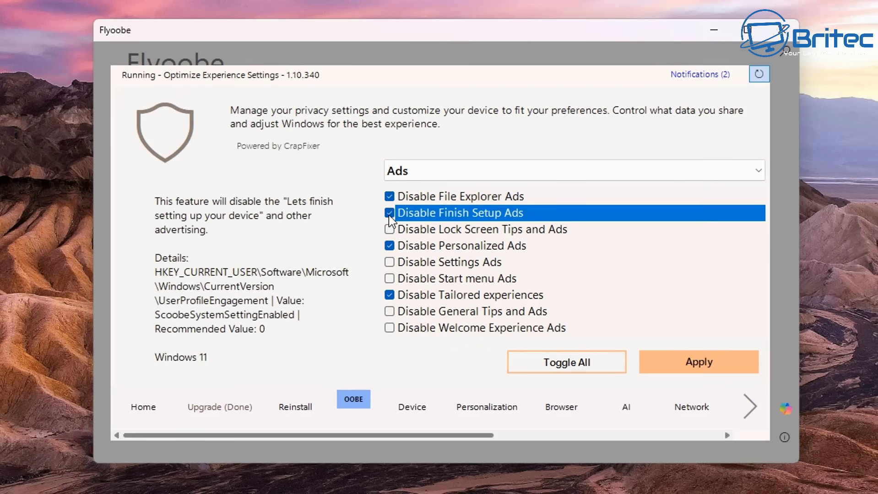
pyautogui.click(389, 230)
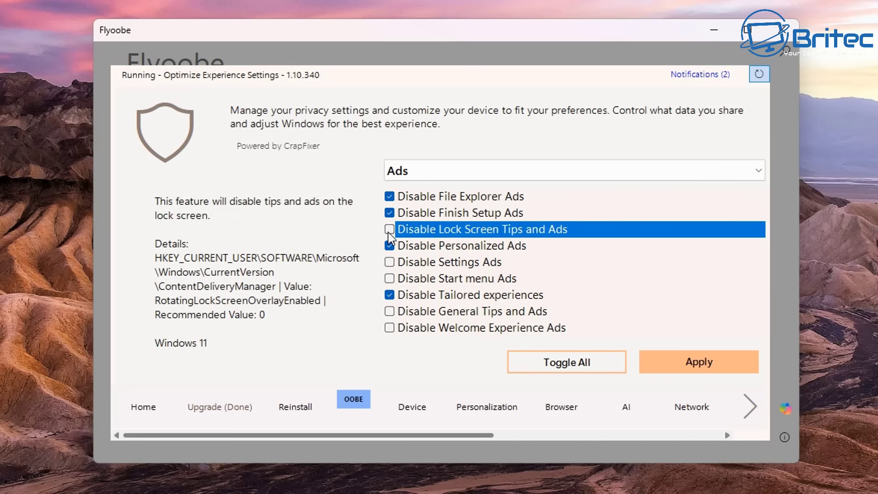
pyautogui.click(388, 264)
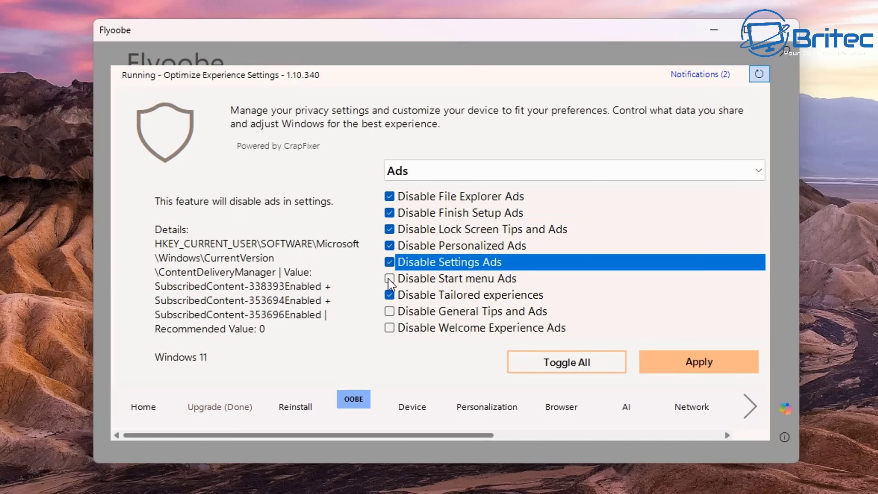
pyautogui.click(390, 280)
pyautogui.click(390, 313)
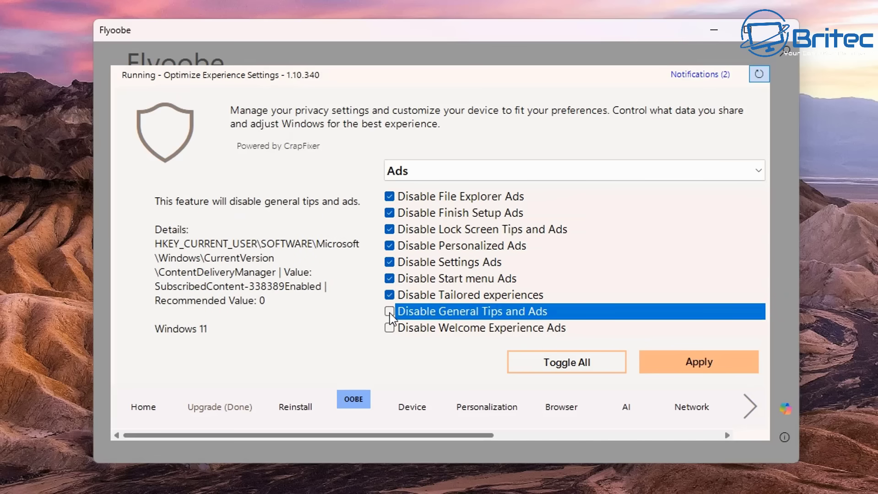
pyautogui.click(389, 313)
pyautogui.click(389, 329)
pyautogui.click(389, 329)
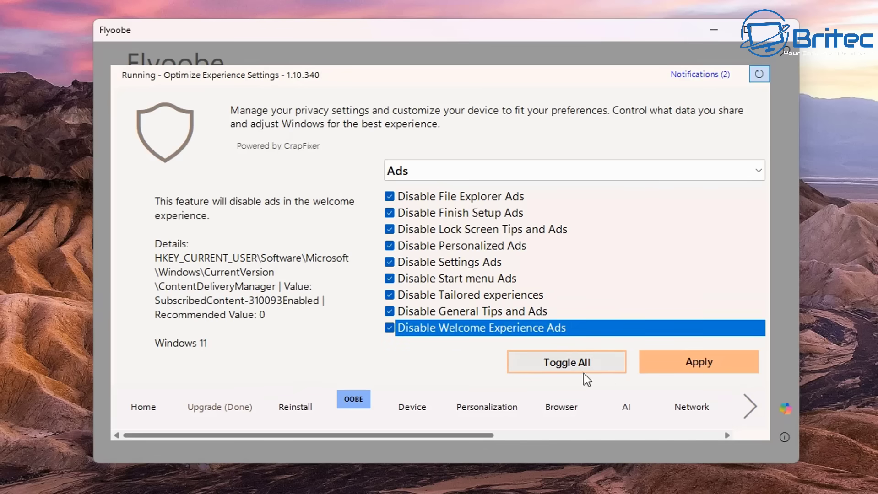
pyautogui.click(693, 362)
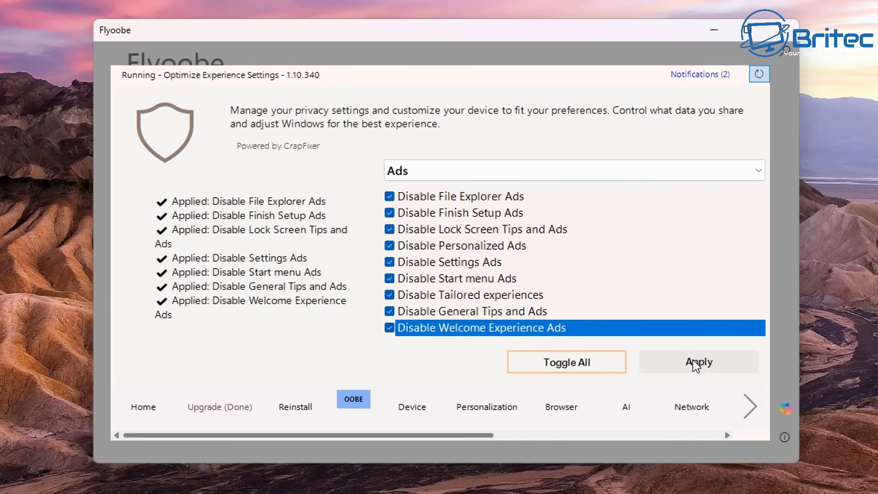
pyautogui.click(573, 170)
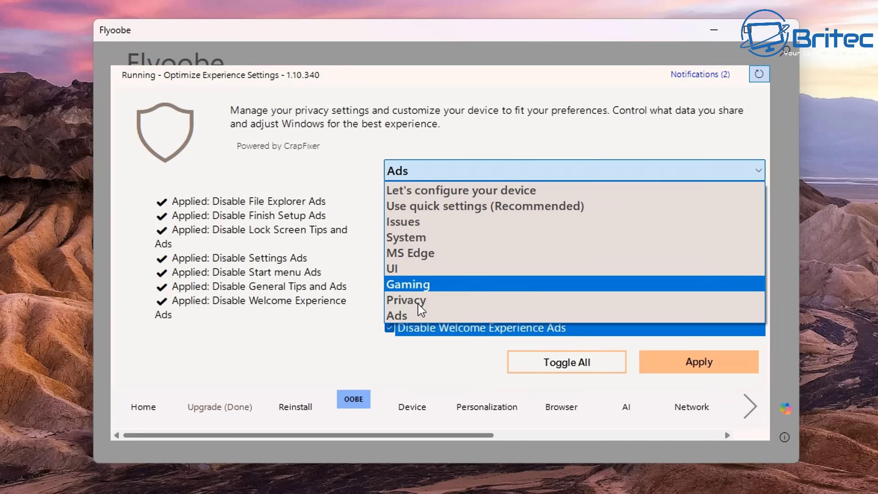
# Show the Gaming tweaks and tick only Disable Game DVR, leaving Disable Visual Effects off
pyautogui.click(416, 288)
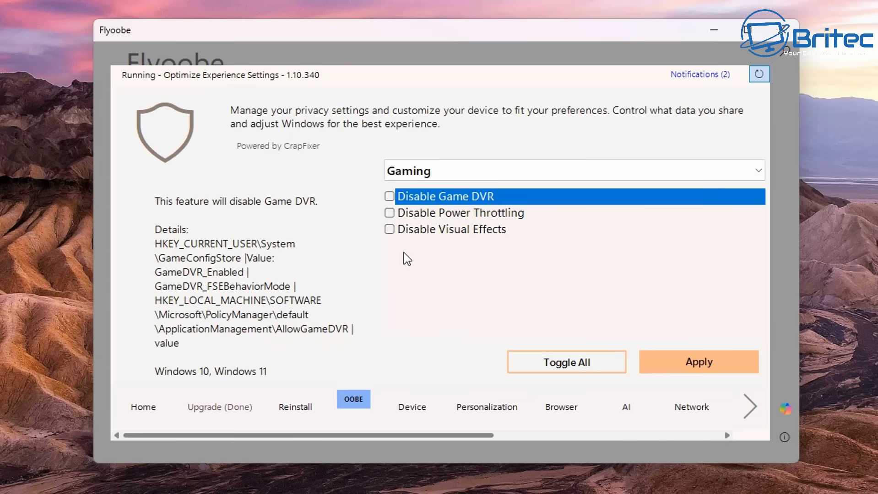
pyautogui.click(389, 230)
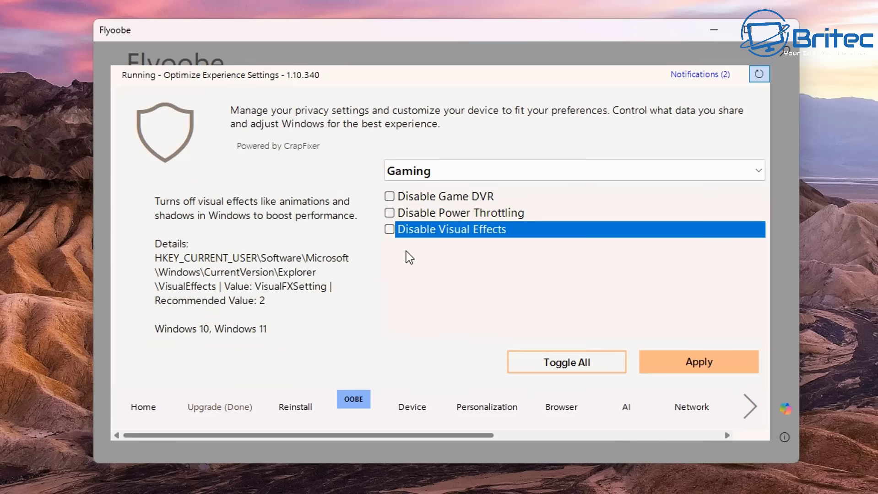
pyautogui.click(460, 209)
pyautogui.click(452, 202)
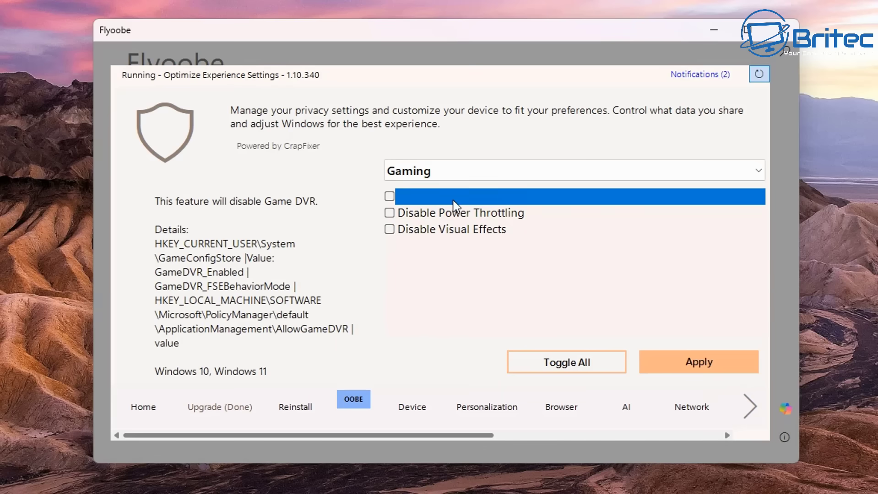
pyautogui.click(399, 197)
pyautogui.click(432, 176)
pyautogui.click(429, 178)
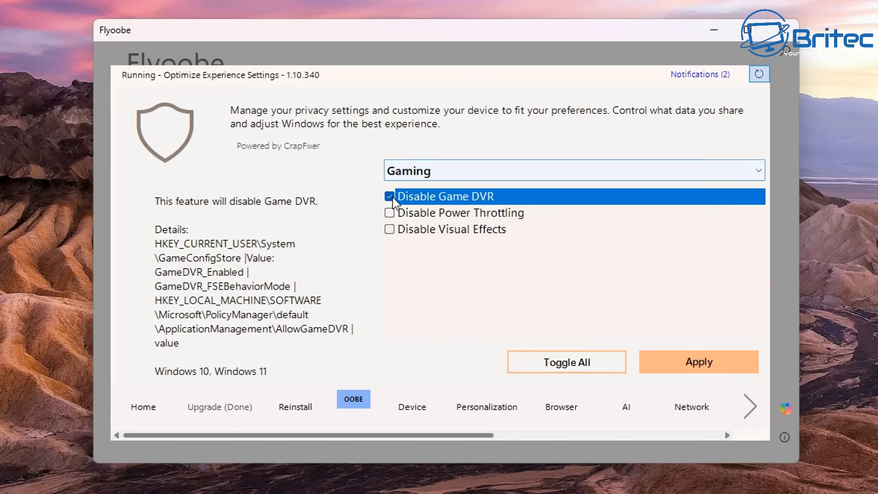
pyautogui.click(414, 176)
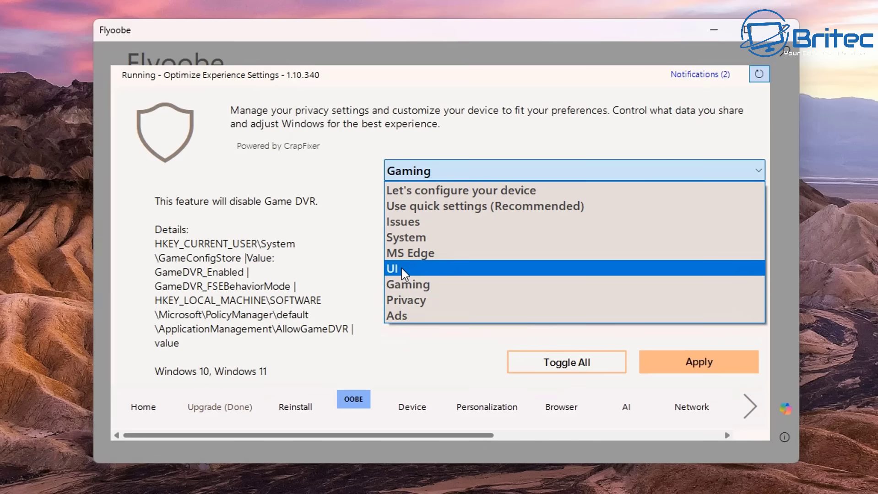
# Pick the Privacy category, toggle all four Privacy tweaks on, and apply them
pyautogui.click(405, 299)
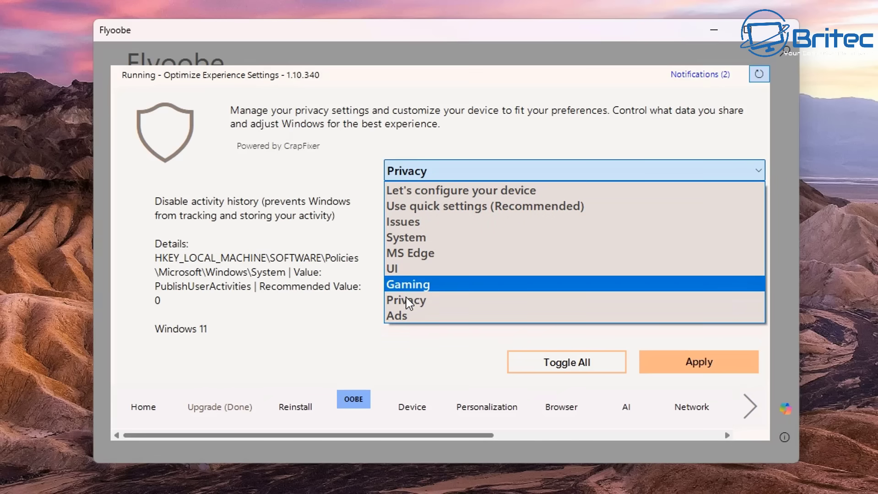
pyautogui.press('Down')
pyautogui.press('Up')
pyautogui.press('Up')
pyautogui.press('Down')
pyautogui.press('Down')
pyautogui.press('Up')
pyautogui.press('Down')
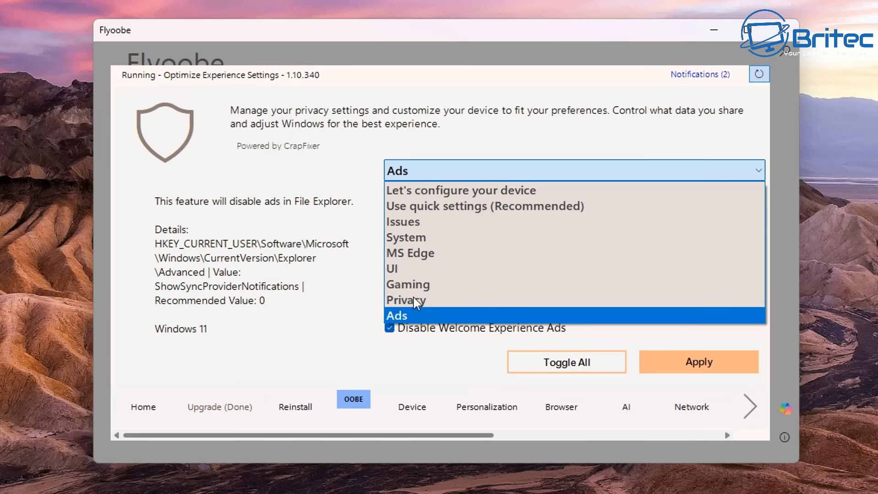
pyautogui.press('Up')
pyautogui.click(414, 300)
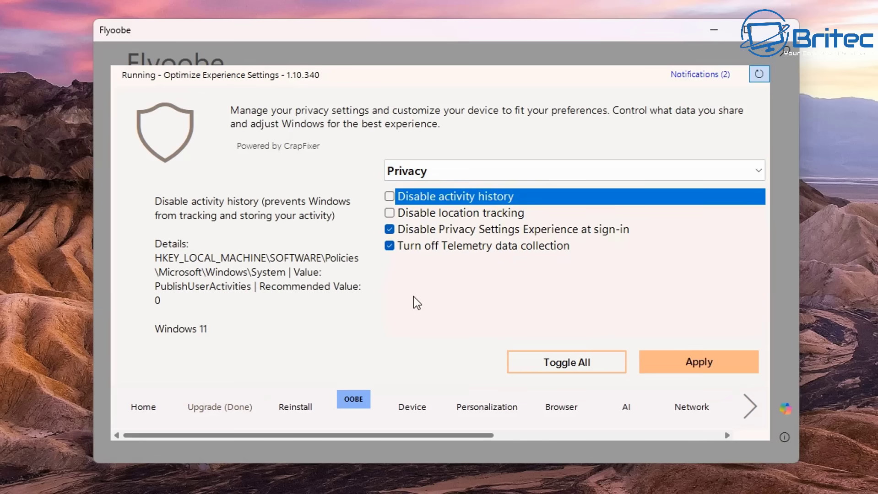
pyautogui.click(559, 368)
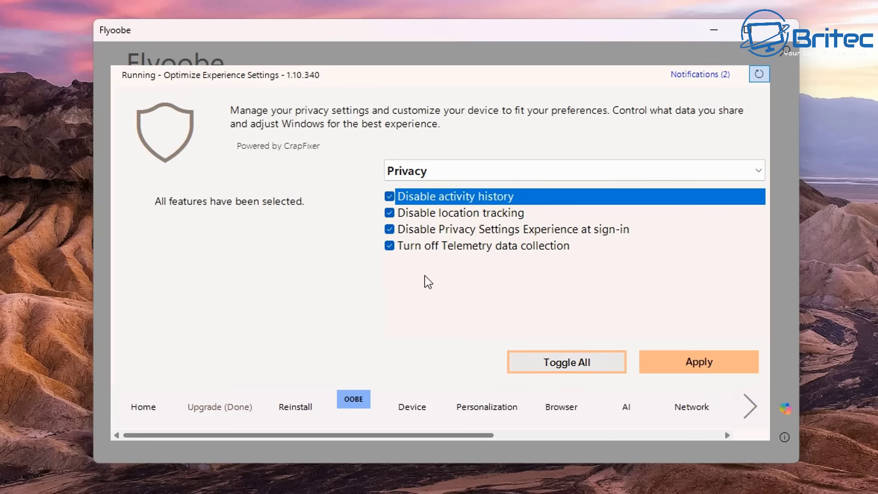
pyautogui.click(683, 360)
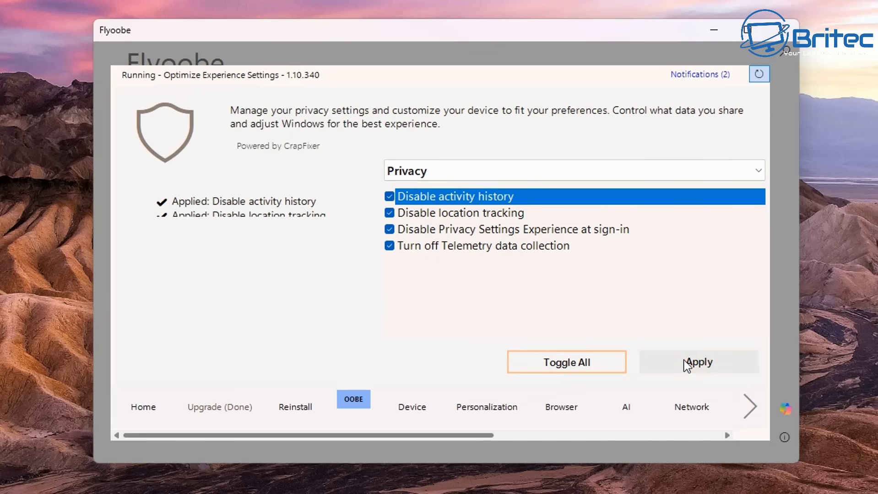
# Switch to 'Use quick settings (Recommended)', tick Enable End Task, and apply
pyautogui.click(471, 173)
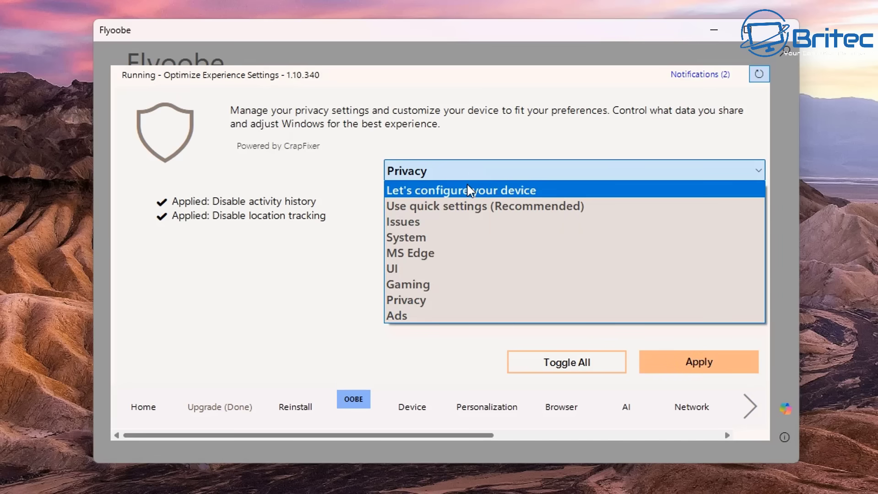
pyautogui.click(470, 190)
pyautogui.click(705, 364)
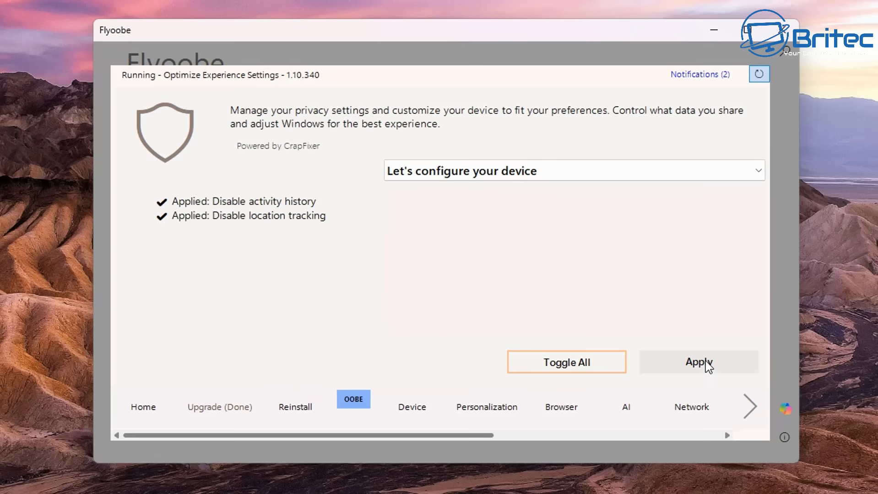
pyautogui.click(509, 173)
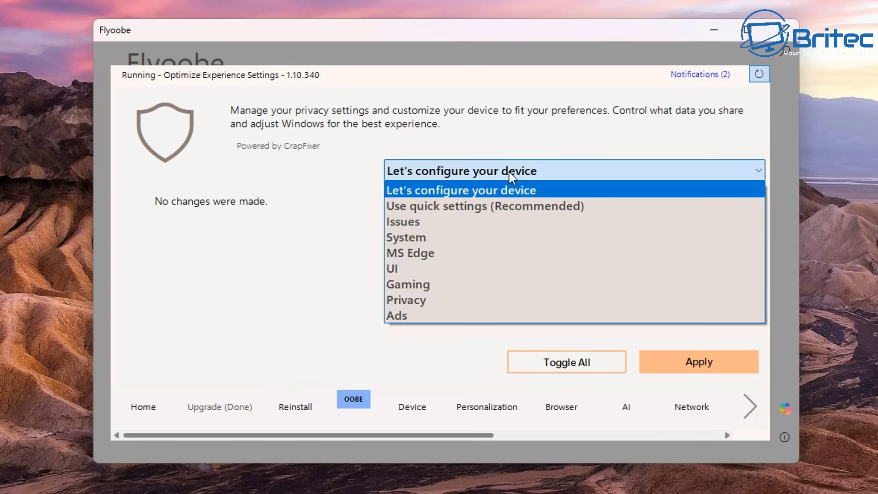
pyautogui.click(494, 207)
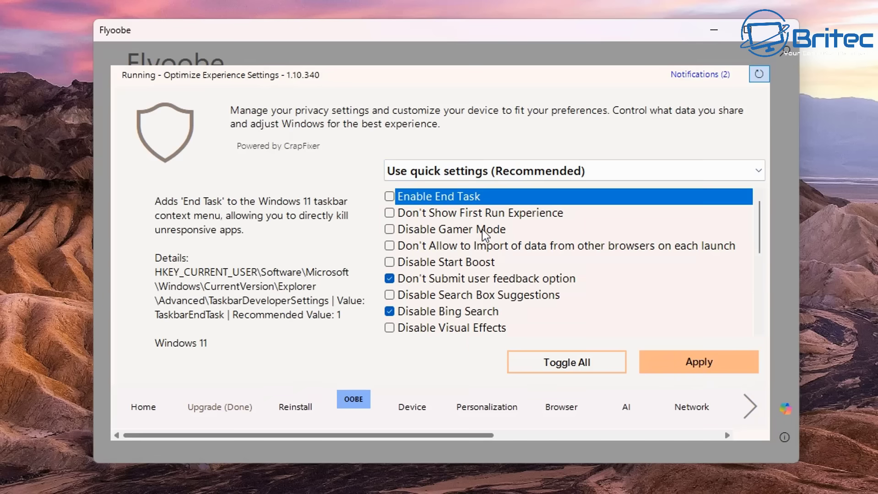
pyautogui.click(389, 197)
pyautogui.click(668, 355)
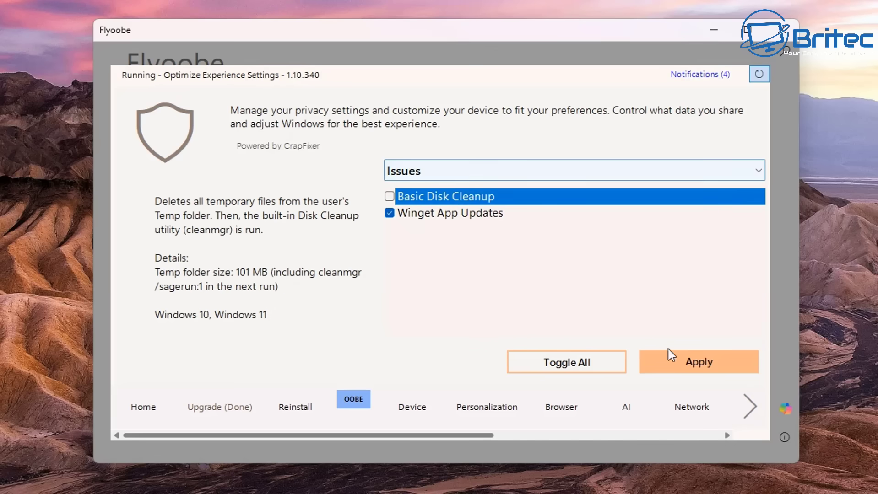
# Install Notepad++ from the essential apps list, accepting all licence agreements, then continue to Windows Updates
pyautogui.click(753, 409)
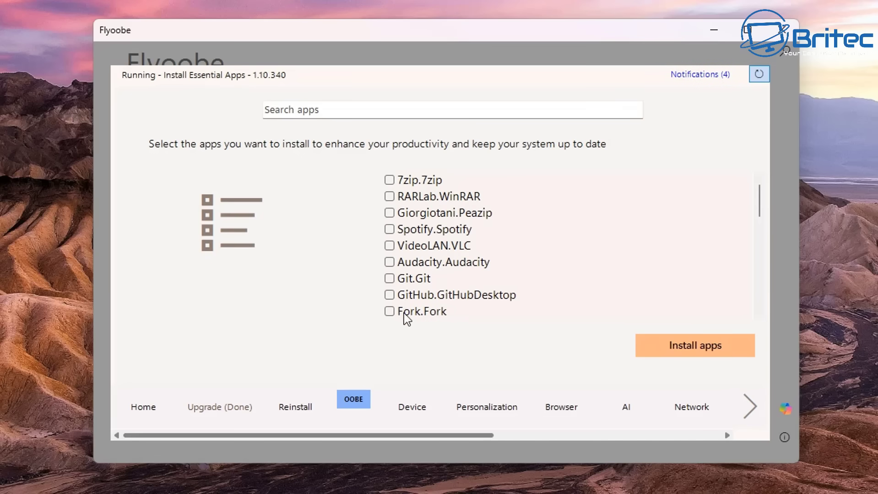
pyautogui.scroll(-3, 402, 315)
pyautogui.scroll(3, 405, 314)
pyautogui.click(390, 229)
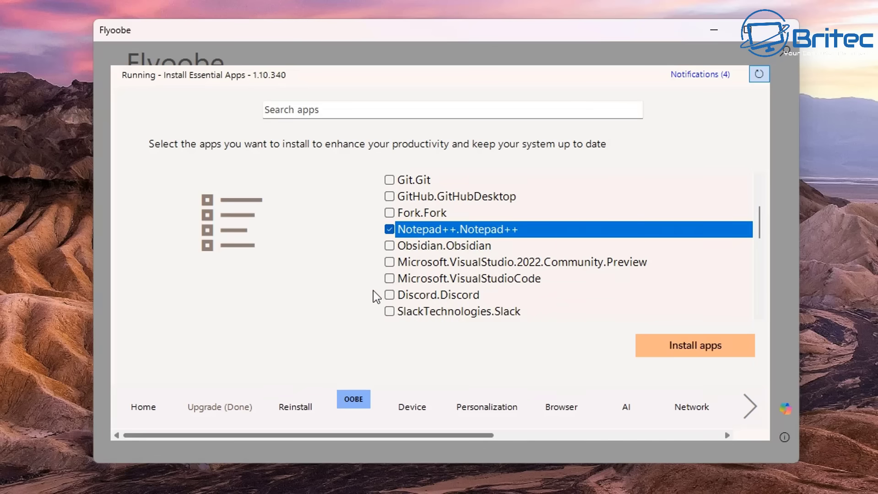
pyautogui.scroll(-2, 398, 275)
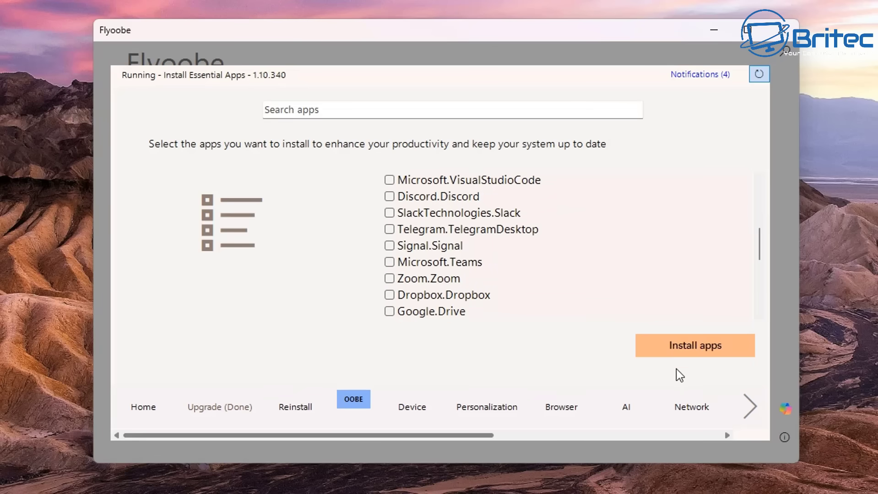
pyautogui.click(698, 343)
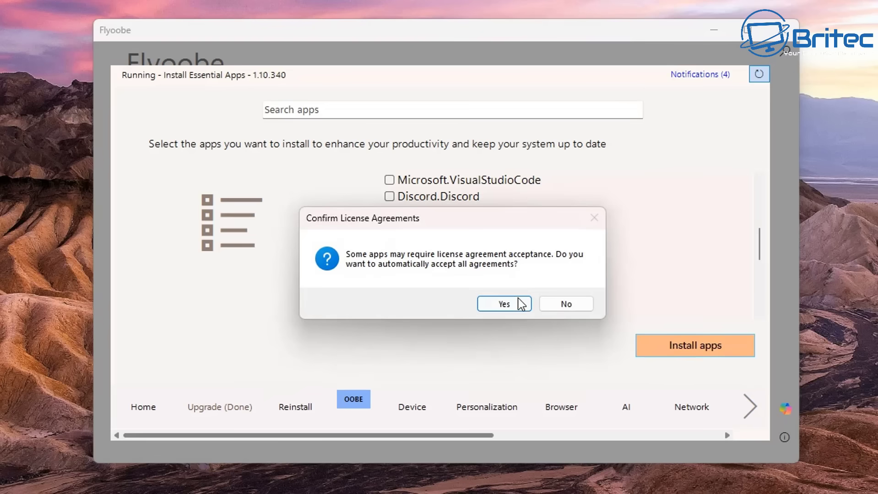
pyautogui.click(502, 304)
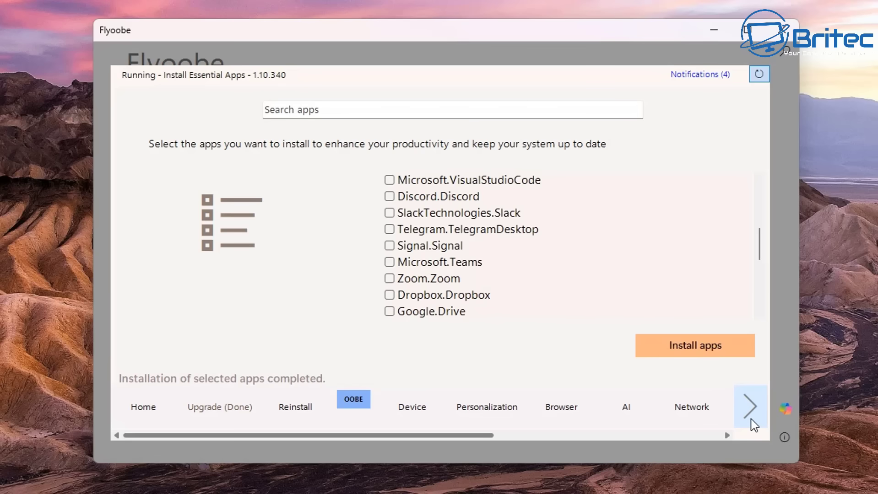
pyautogui.scroll(3, 413, 270)
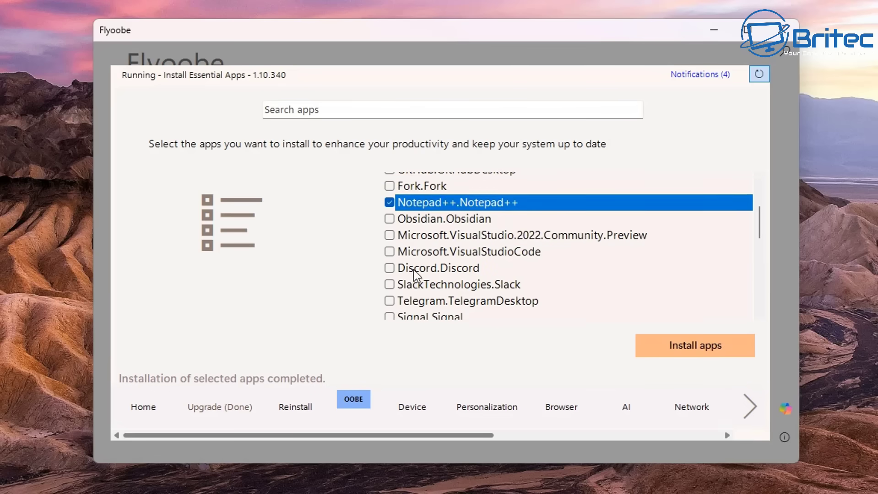
pyautogui.click(388, 278)
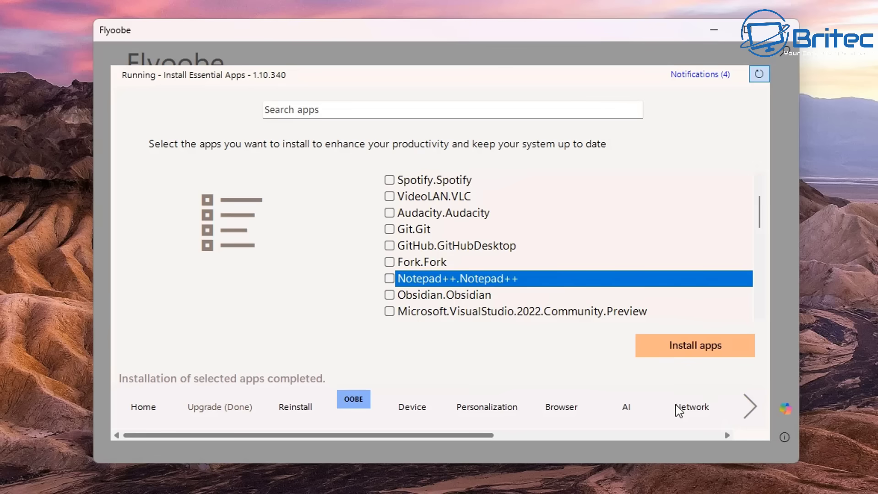
pyautogui.click(748, 405)
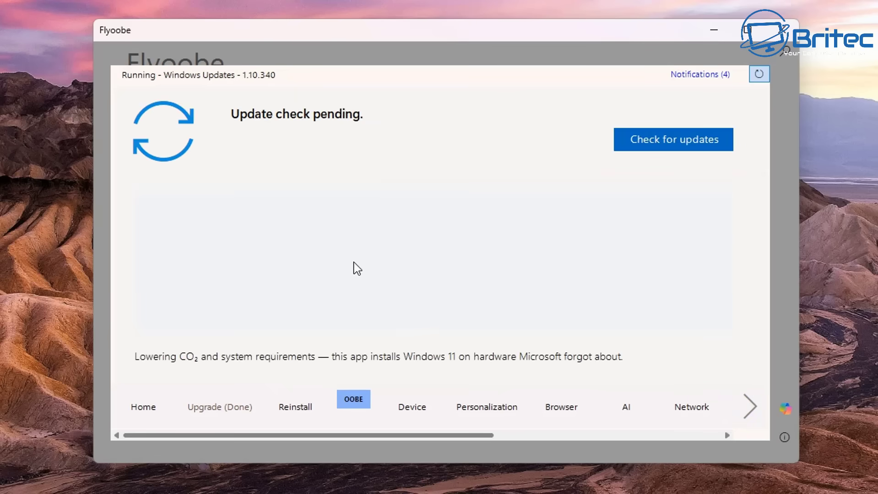
# Run the Windows update check, which finds 2 updates, and continue to Setup Extensions
pyautogui.click(669, 147)
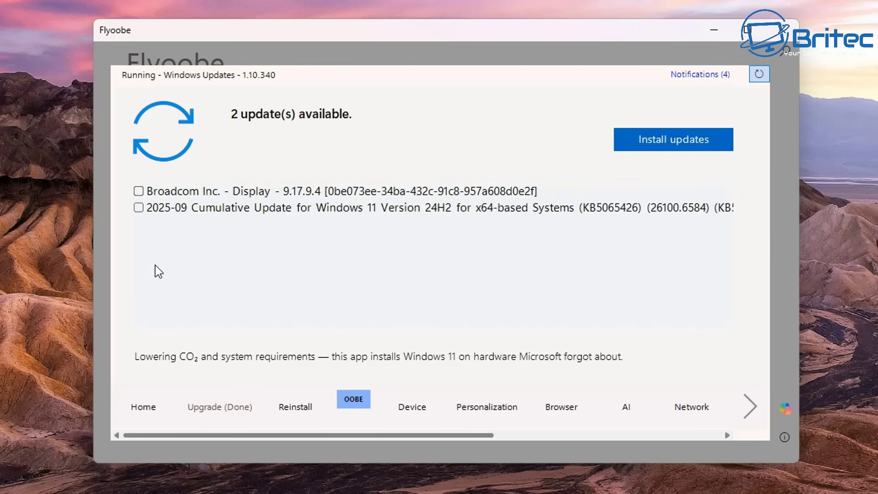
pyautogui.click(747, 410)
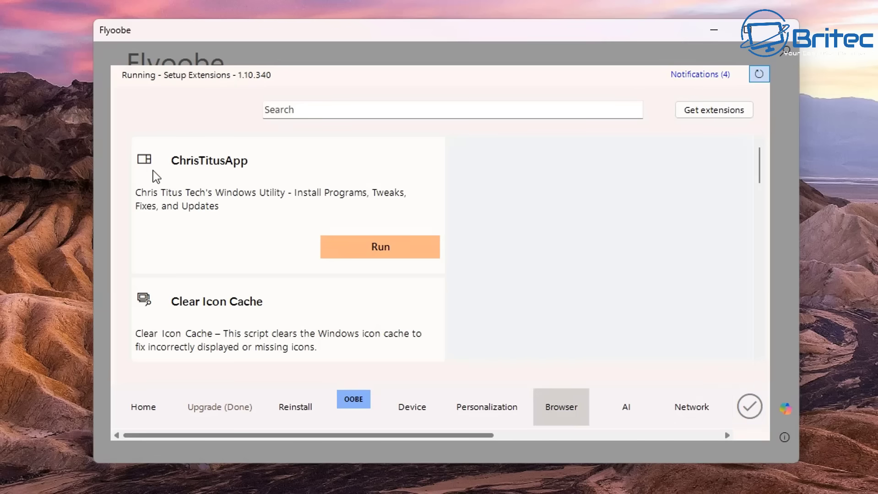
# Enable Create Restore Point and keep the Default power plan set to Balanced
pyautogui.scroll(-2, 335, 331)
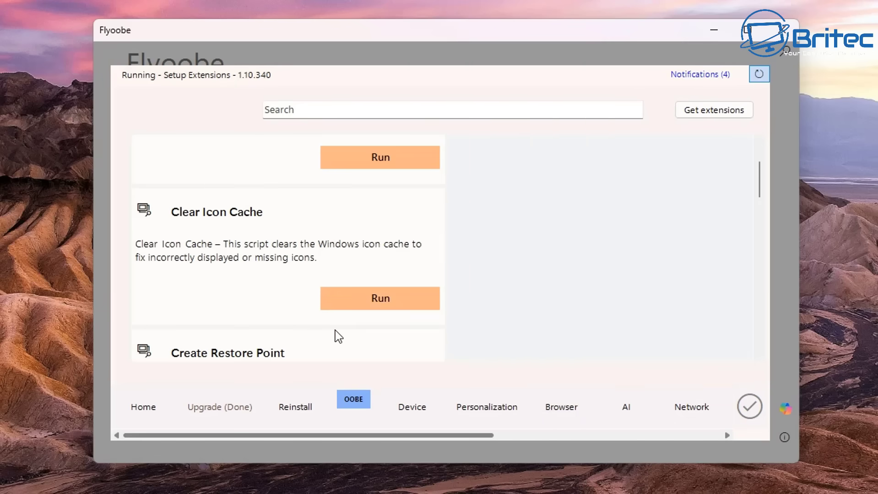
pyautogui.scroll(-4, 336, 330)
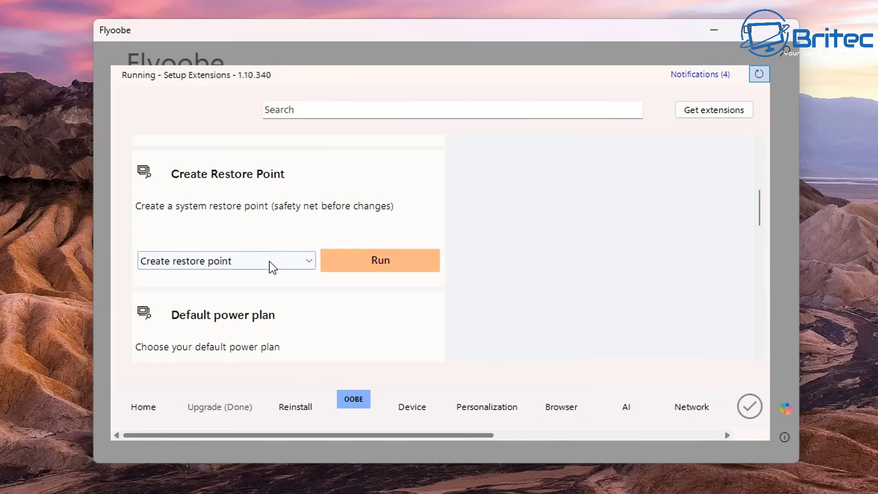
pyautogui.click(372, 264)
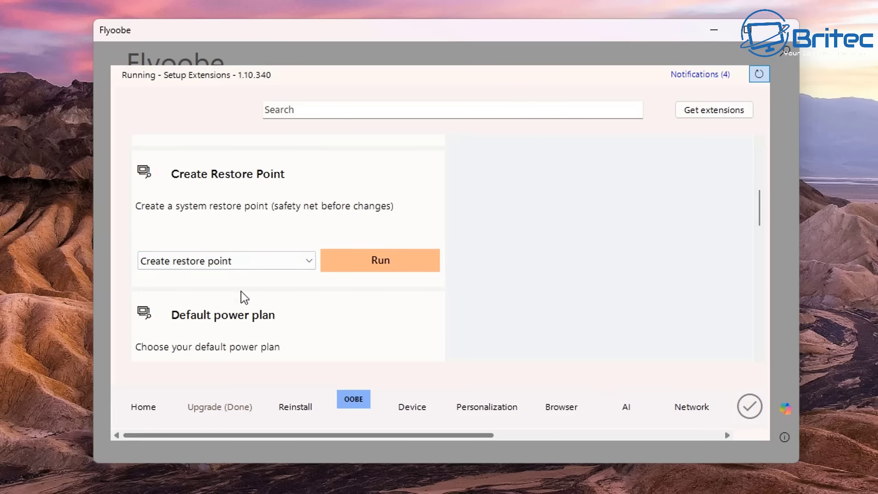
pyautogui.scroll(-4, 243, 297)
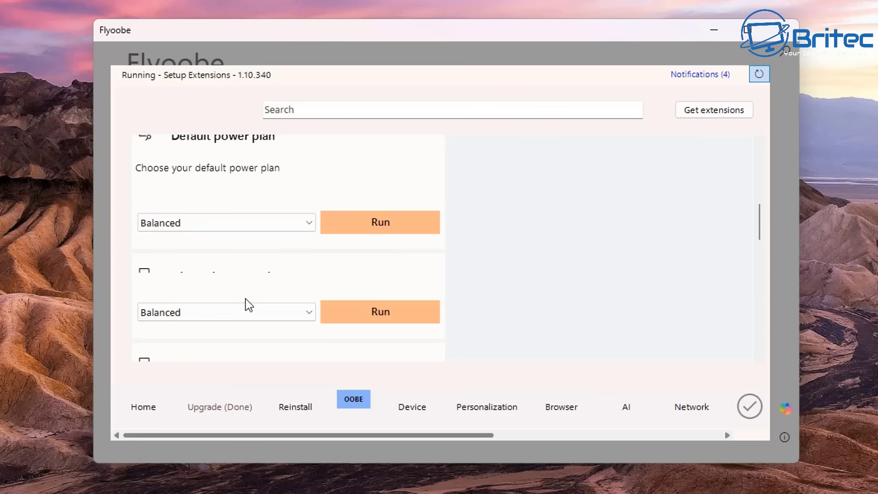
pyautogui.click(226, 226)
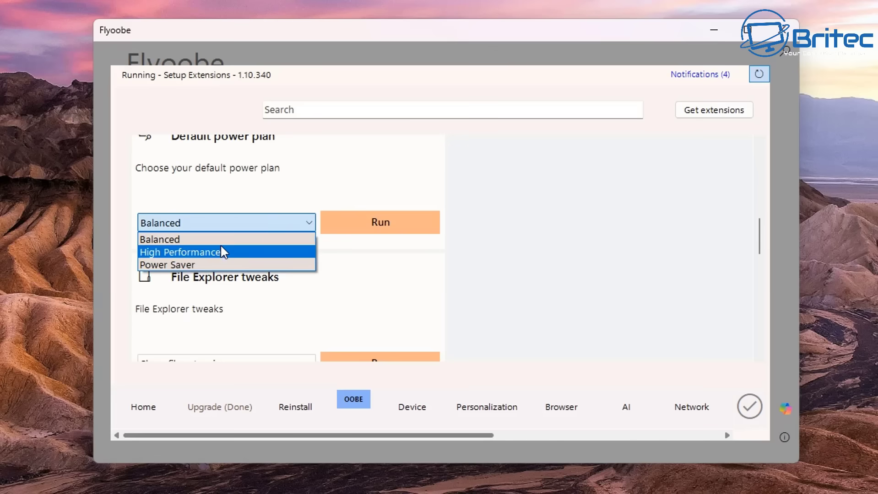
pyautogui.click(218, 235)
# Scroll the setup extensions list back up to the ChrisTitusApp card
pyautogui.scroll(-3, 275, 256)
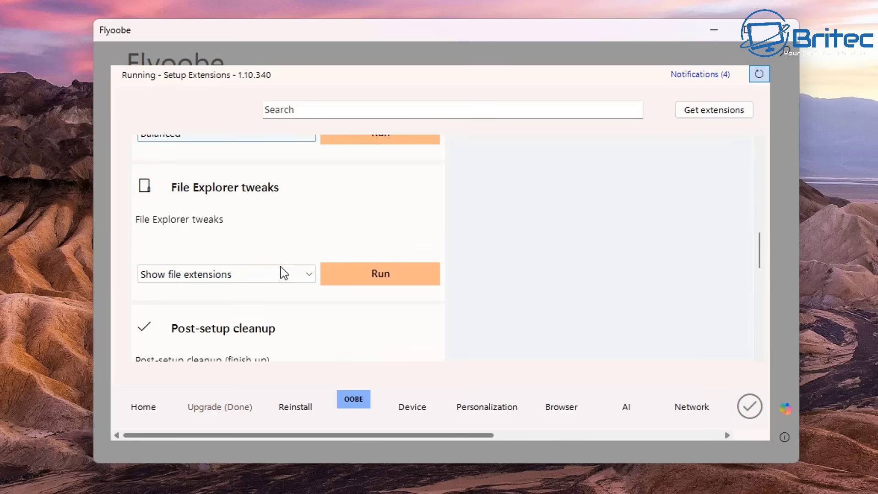
pyautogui.scroll(-3, 276, 302)
pyautogui.scroll(-3, 278, 314)
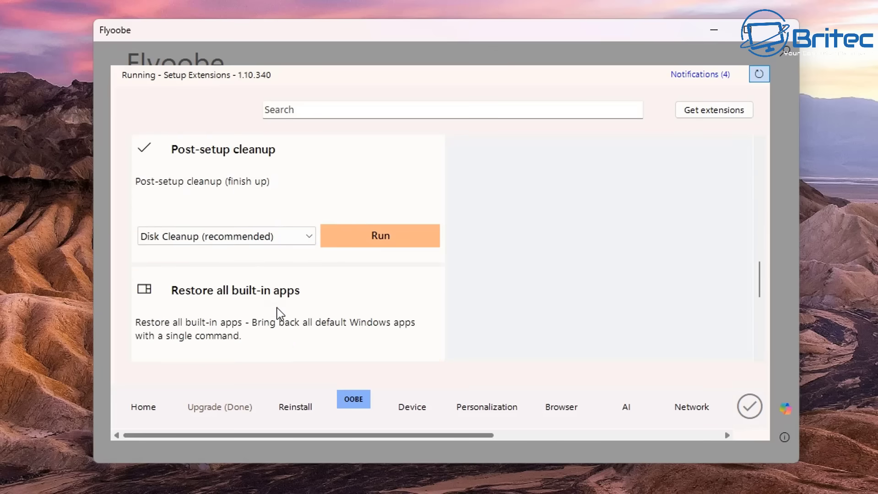
pyautogui.scroll(12, 277, 308)
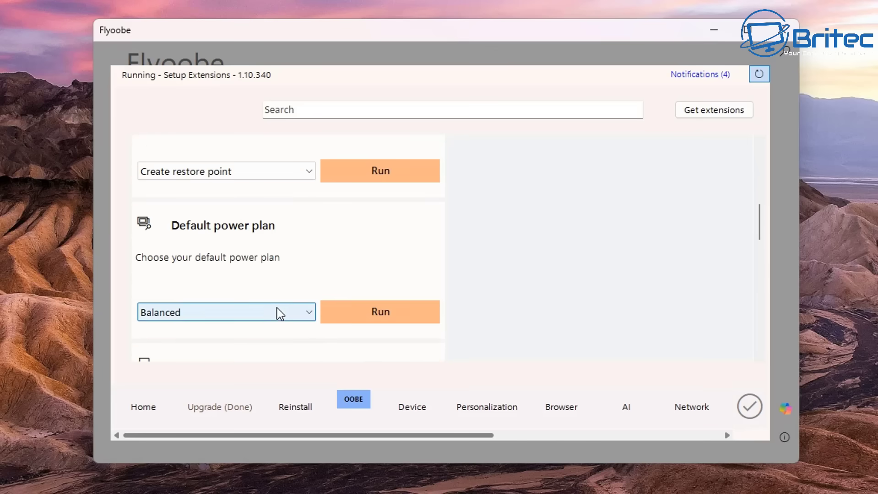
pyautogui.scroll(3, 408, 268)
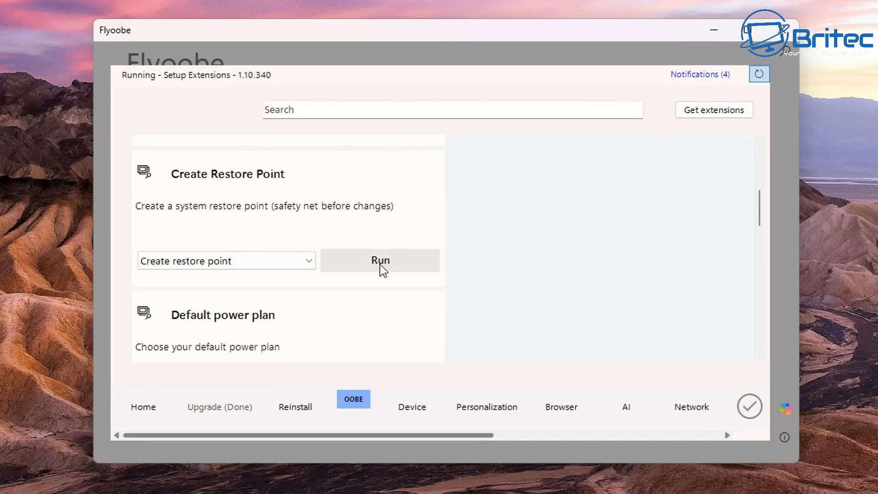
pyautogui.scroll(6, 380, 265)
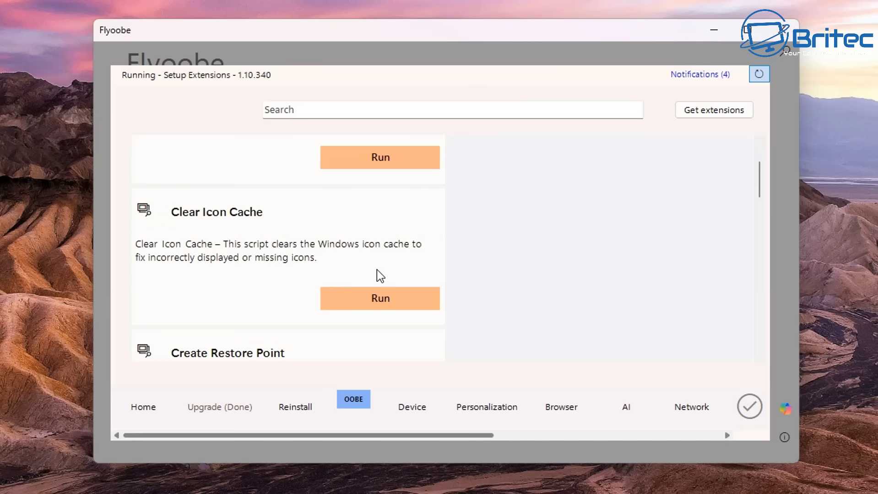
pyautogui.scroll(3, 378, 271)
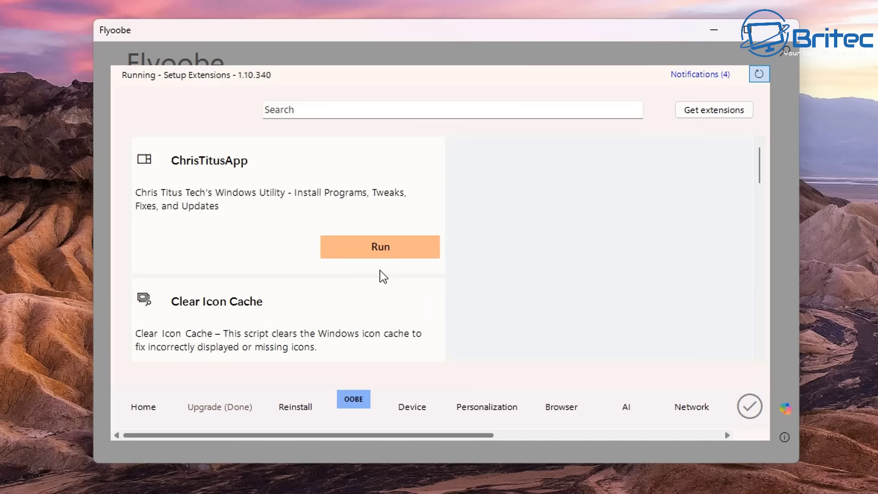
# Run the ChrisTitusApp extension to launch WinUtil and show its Tweaks page
pyautogui.click(388, 246)
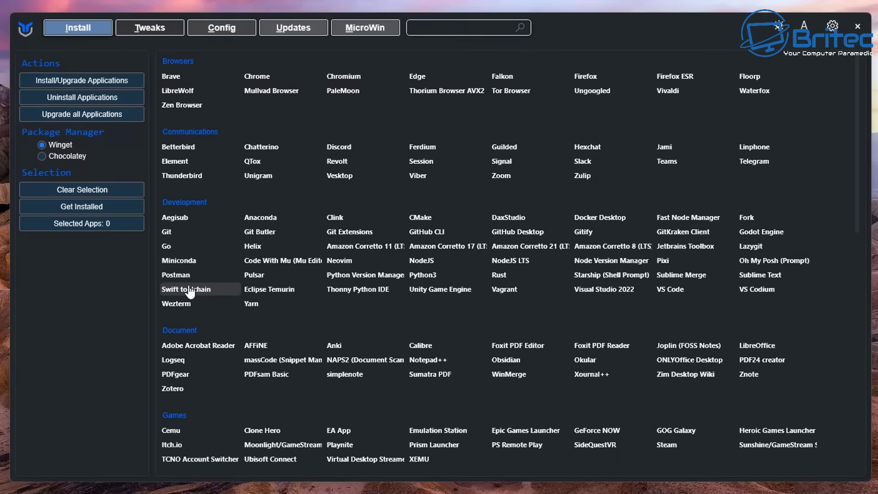
pyautogui.moveTo(190, 291)
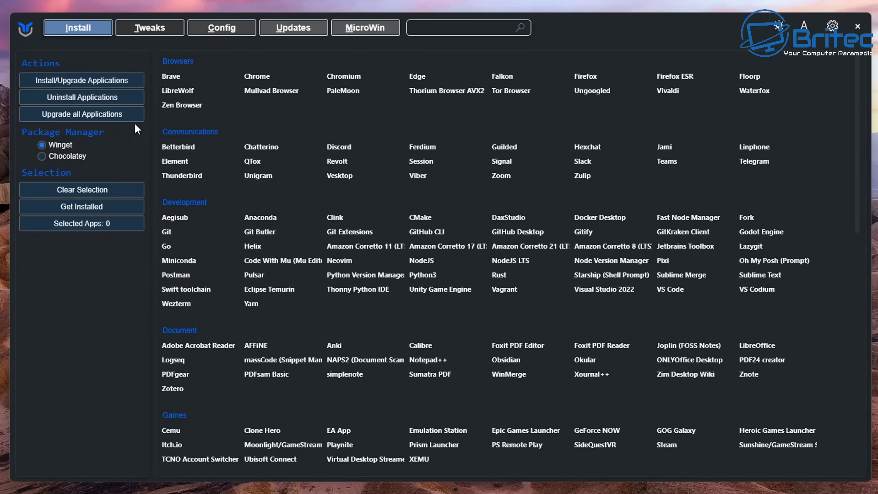
pyautogui.click(151, 29)
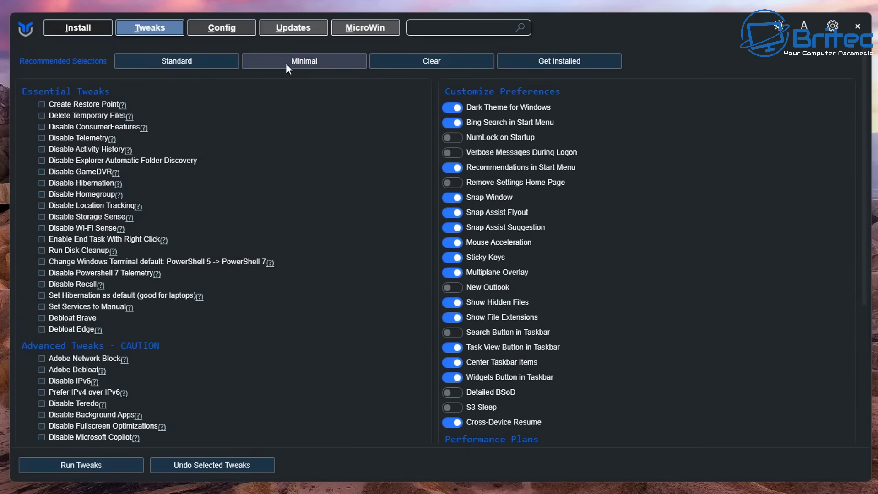
# Select the Standard recommended tweaks plus Debloat Edge, then run the tweaks and dismiss the notice
pyautogui.click(195, 61)
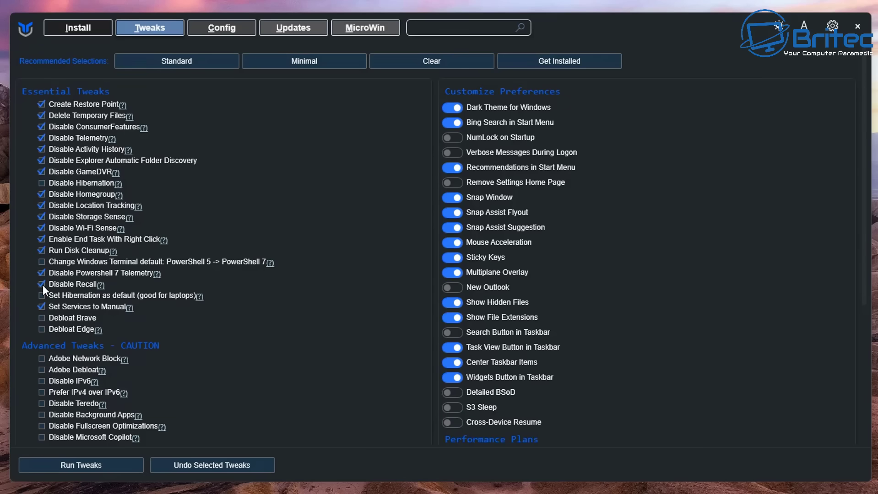
pyautogui.click(42, 330)
pyautogui.scroll(-1, 530, 279)
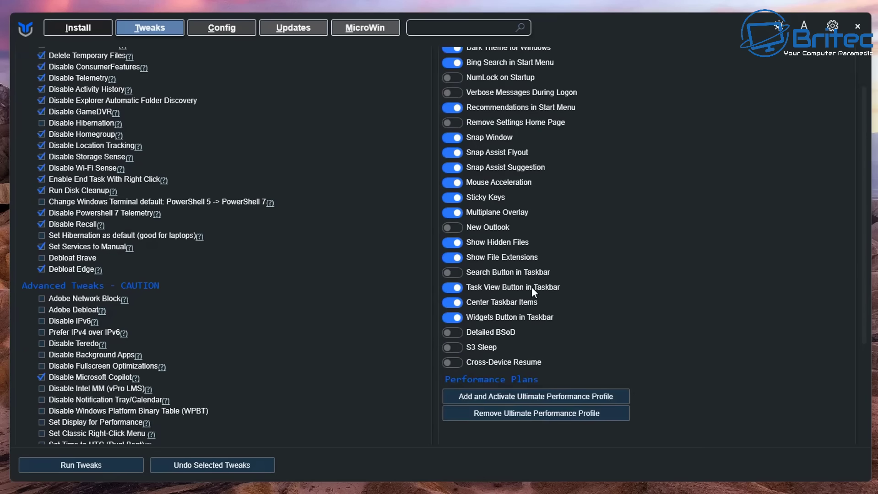
pyautogui.scroll(1, 531, 288)
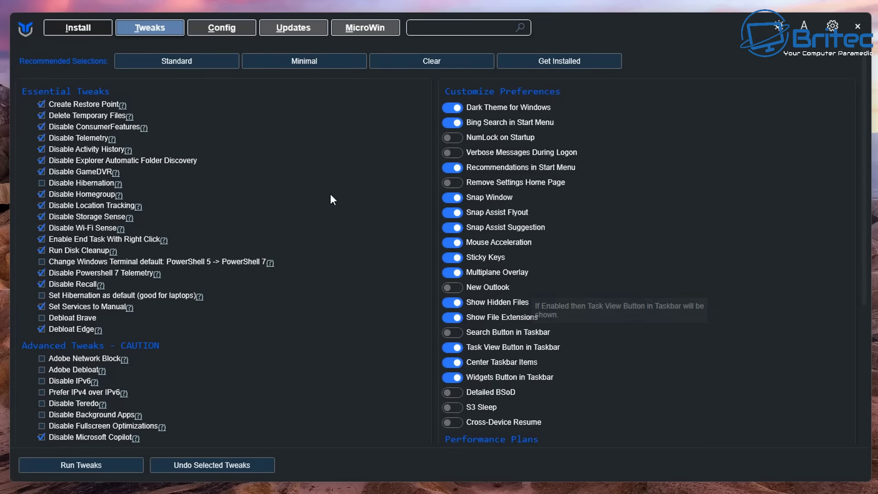
pyautogui.moveTo(483, 164)
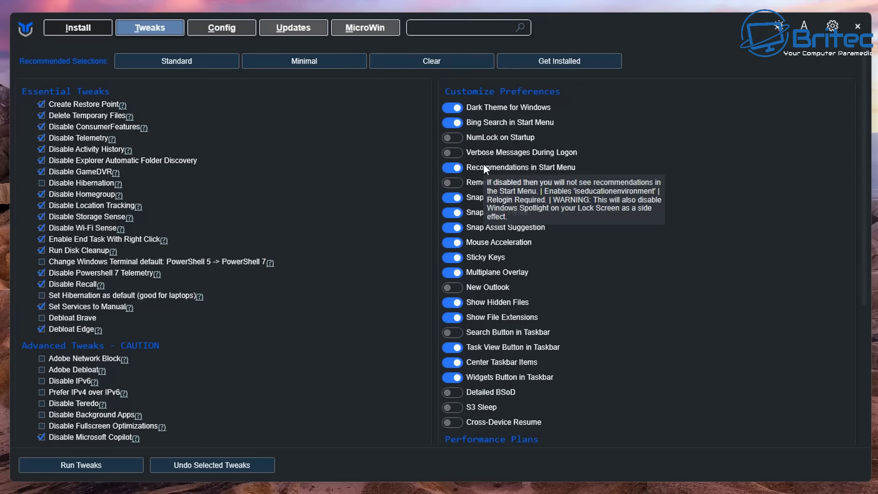
pyautogui.click(89, 465)
pyautogui.click(509, 301)
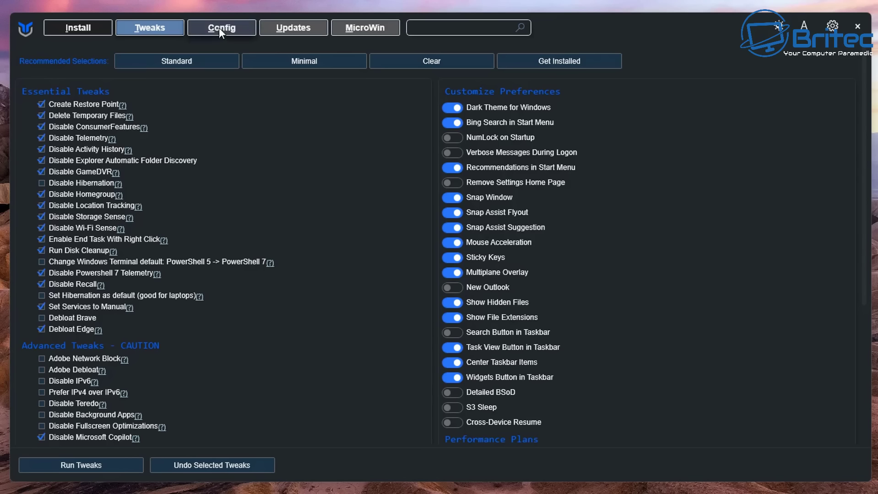
# Switch WinUtil to its Config page with Alt+C
pyautogui.hotkey('alt', 'c')
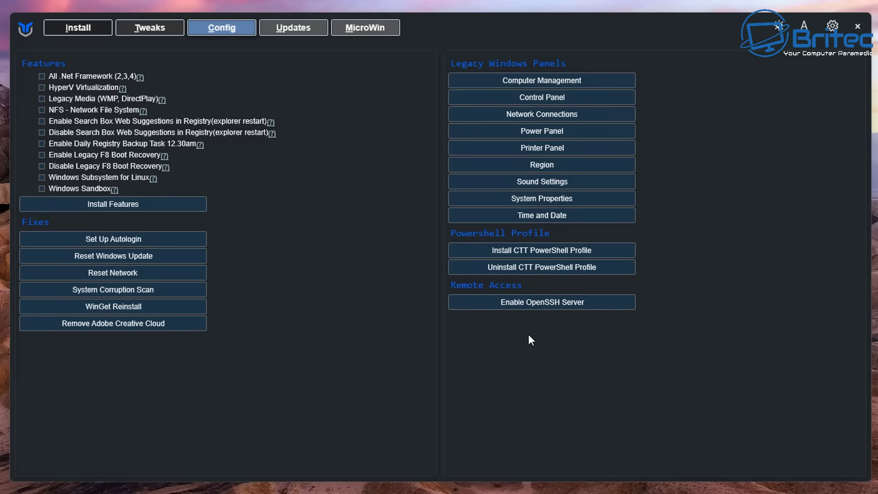
# Apply the Updates page's Security Settings configuration and acknowledge the 'Recommended Update settings loaded' message
pyautogui.click(300, 28)
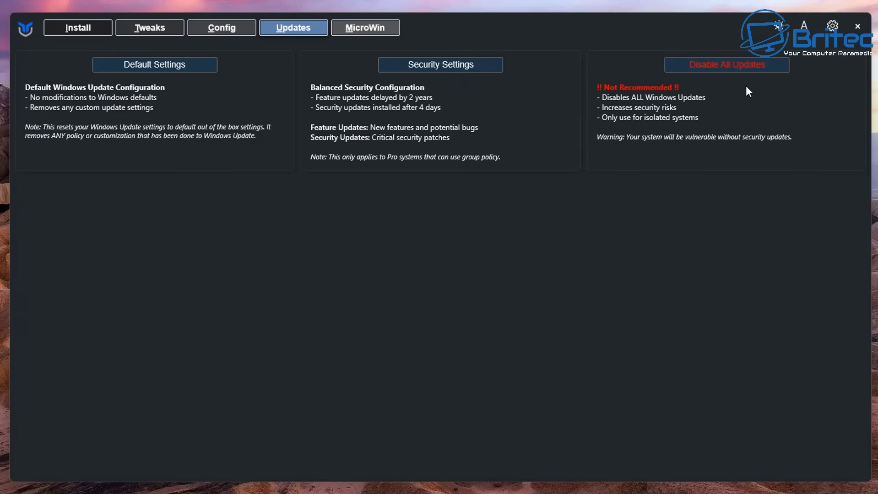
pyautogui.click(456, 63)
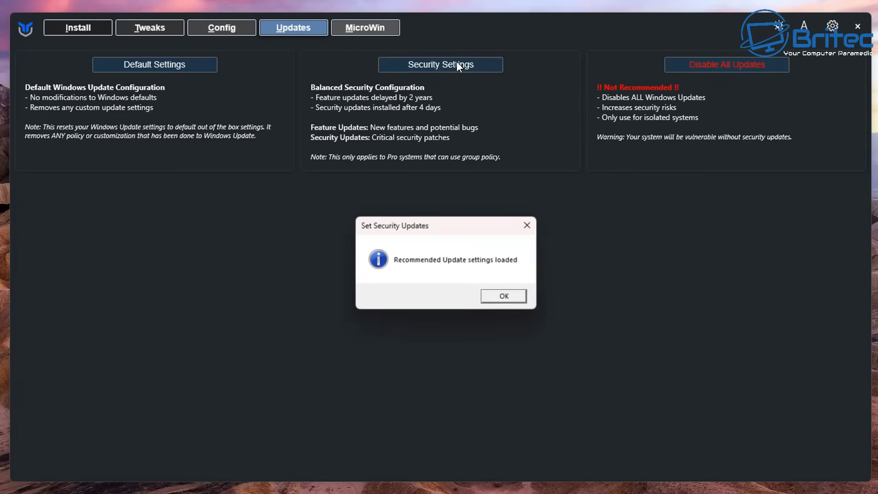
pyautogui.click(518, 300)
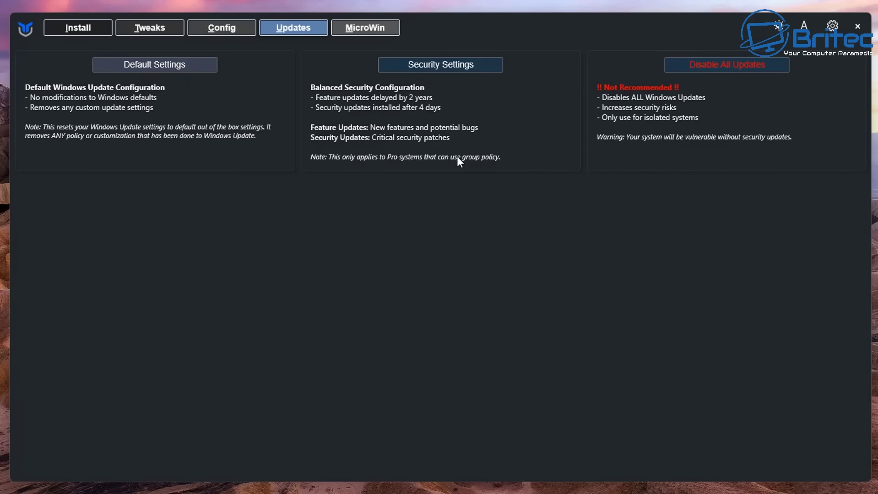
# Restart the PC from the power options
pyautogui.click(857, 26)
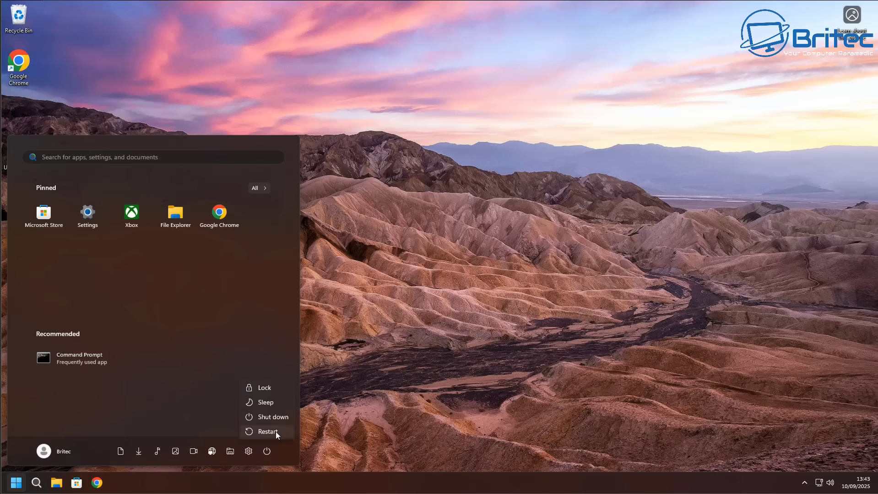
pyautogui.click(276, 433)
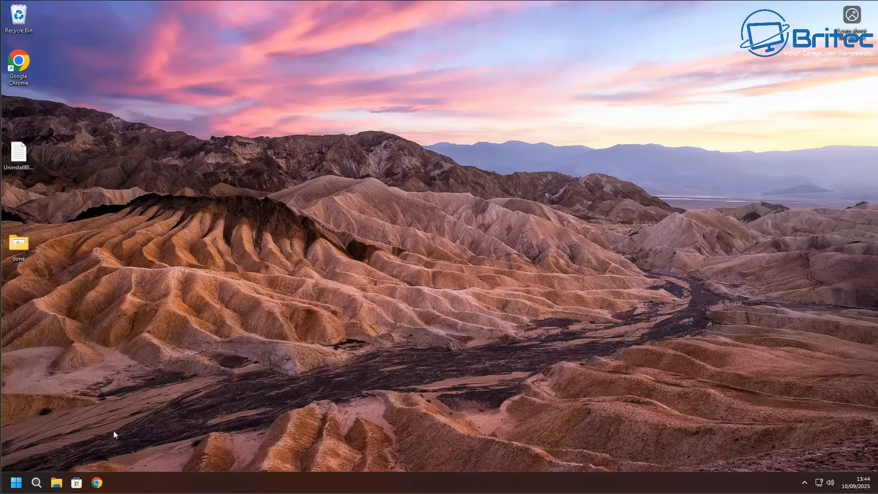
pyautogui.click(16, 483)
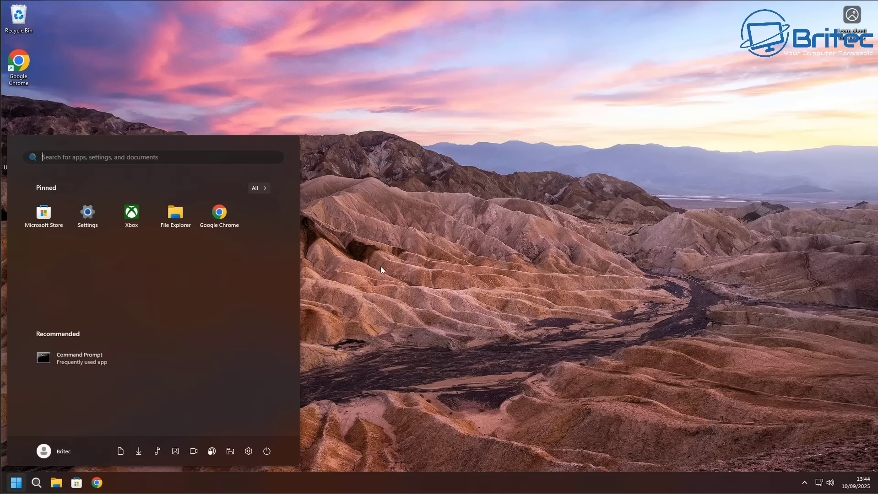
pyautogui.click(259, 188)
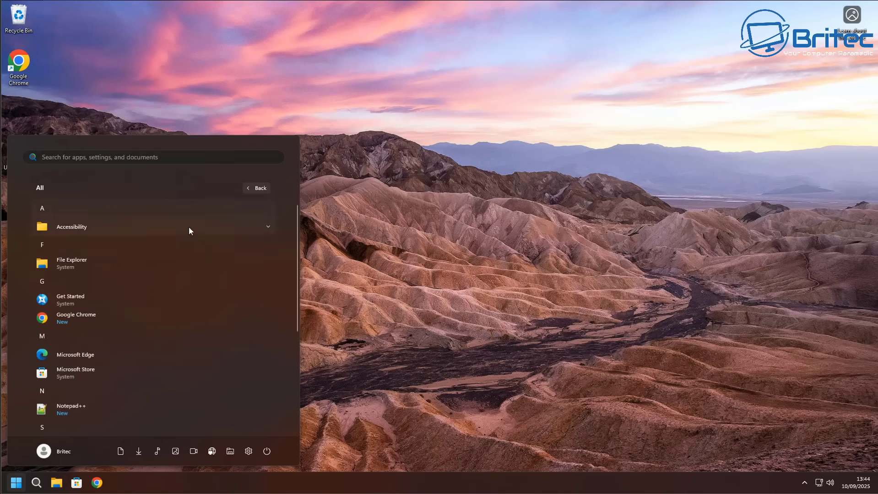
pyautogui.scroll(-5, 133, 352)
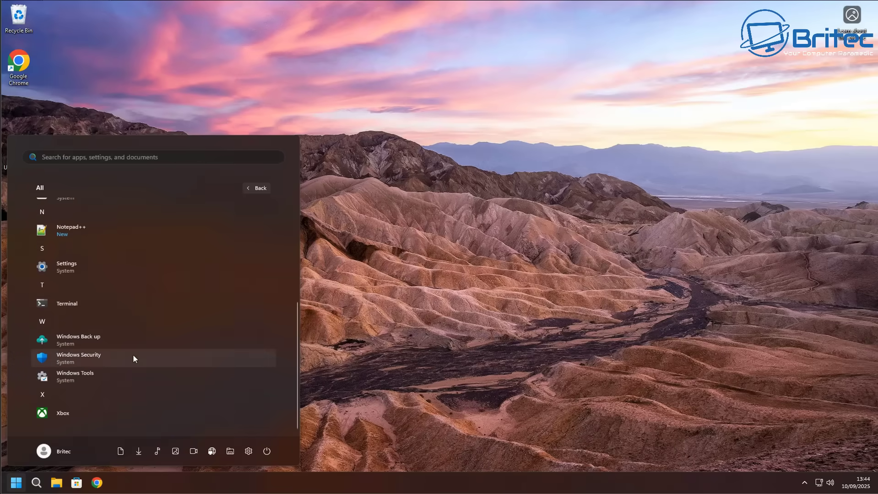
pyautogui.scroll(5, 159, 358)
pyautogui.click(408, 200)
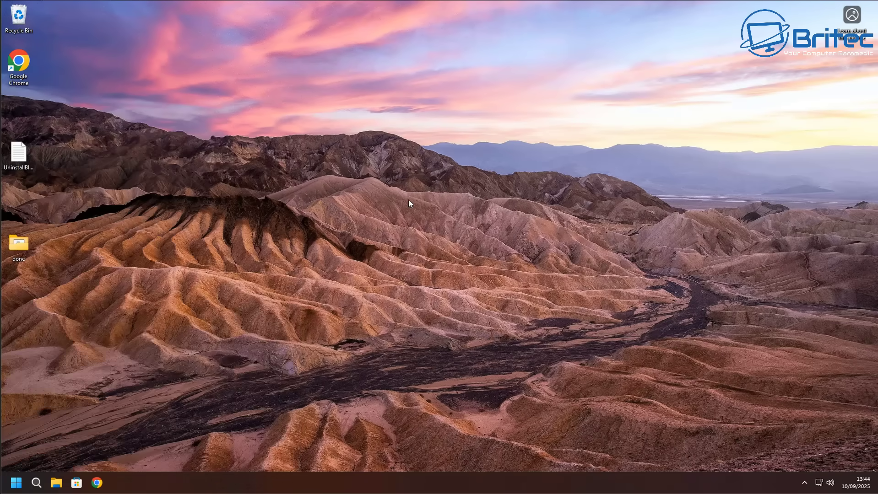